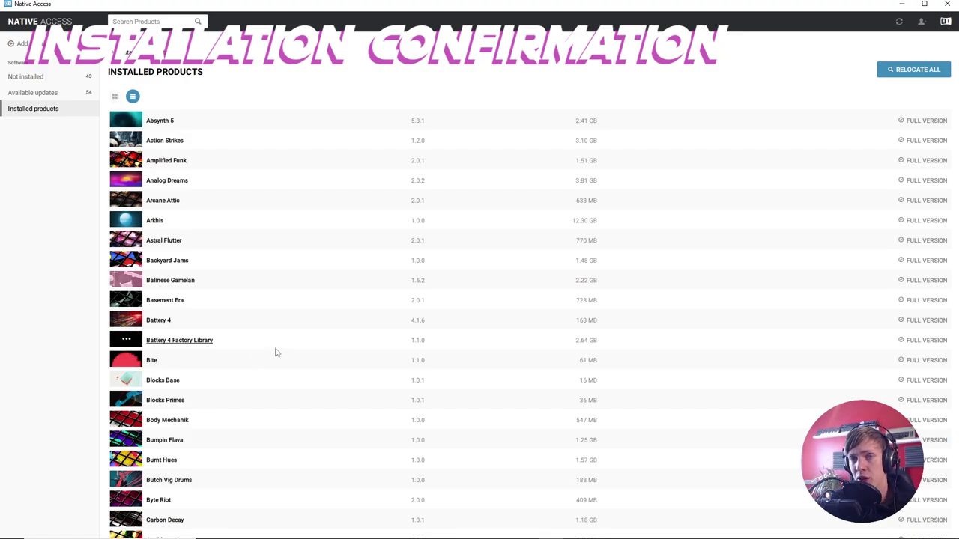
Move from Native Access's Installed Products list to the Not installed list and scroll through it.
scroll(261, 322, "down", 5)
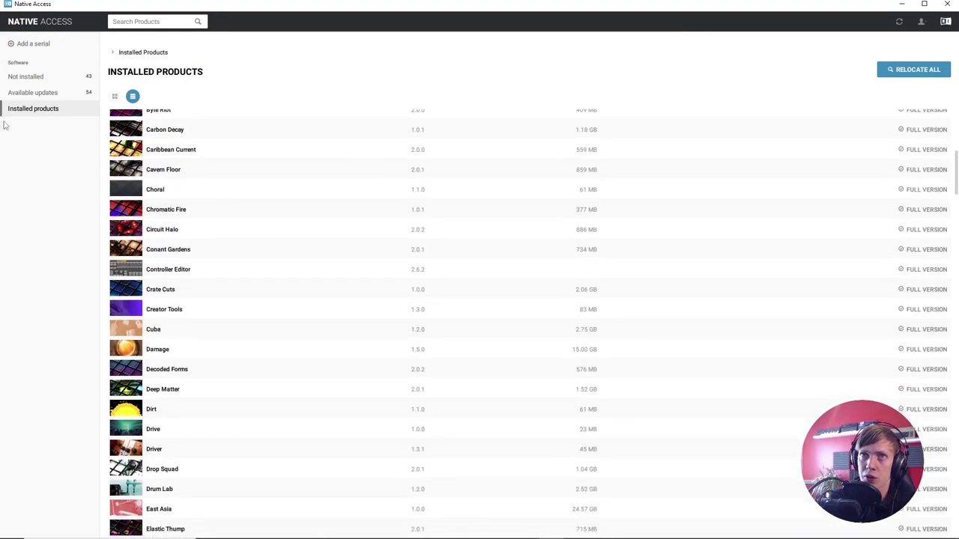
left_click(34, 76)
scroll(43, 79, "down", 5)
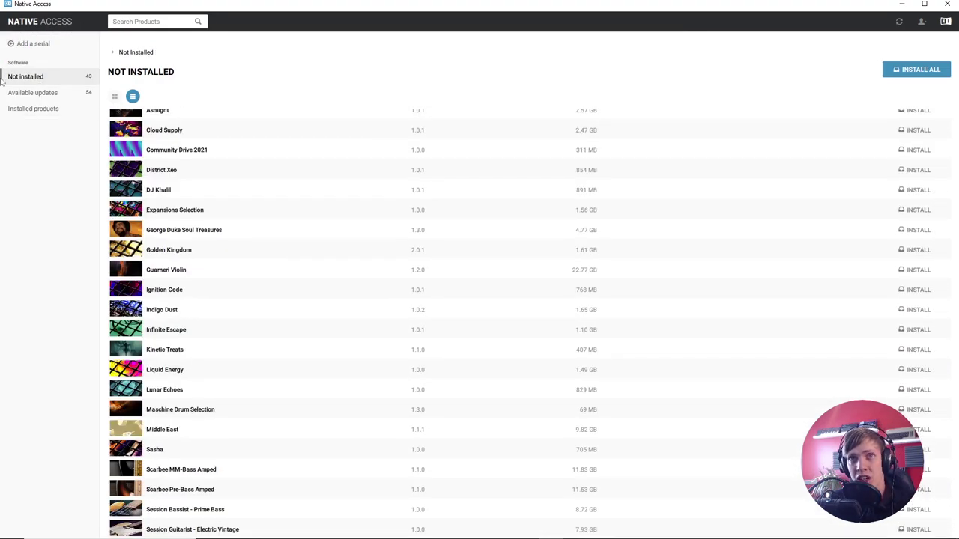
scroll(337, 389, "down", 1)
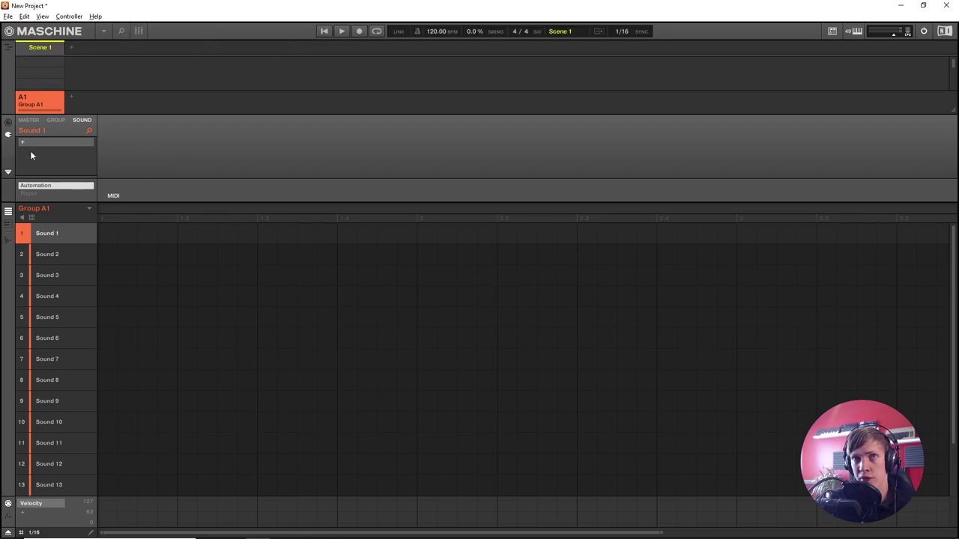
left_click(9, 136)
left_click(9, 138)
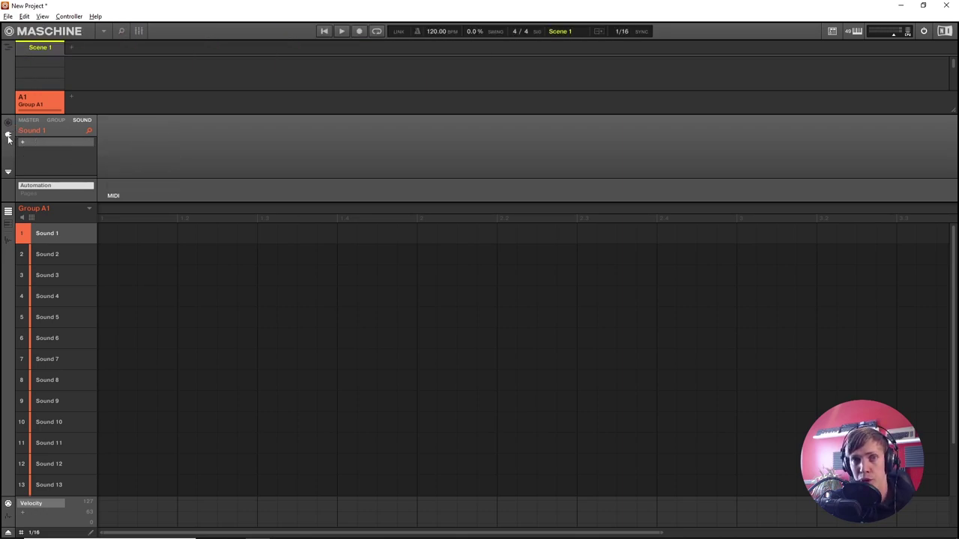
left_click(9, 124)
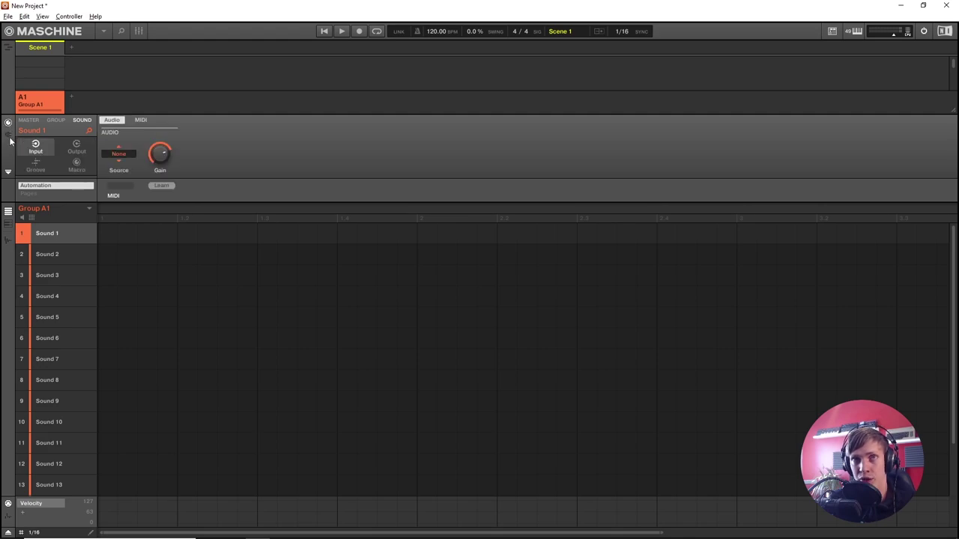
left_click(8, 136)
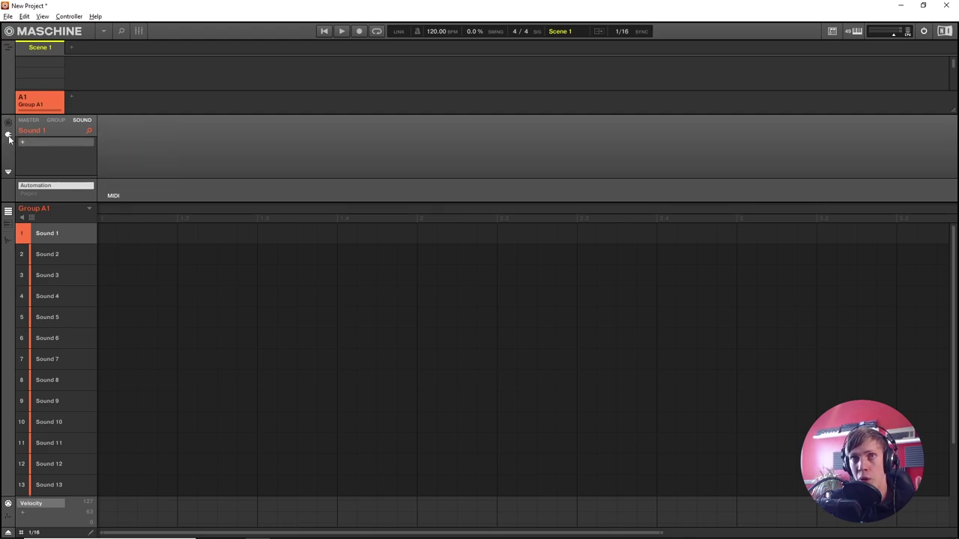
left_click(56, 121)
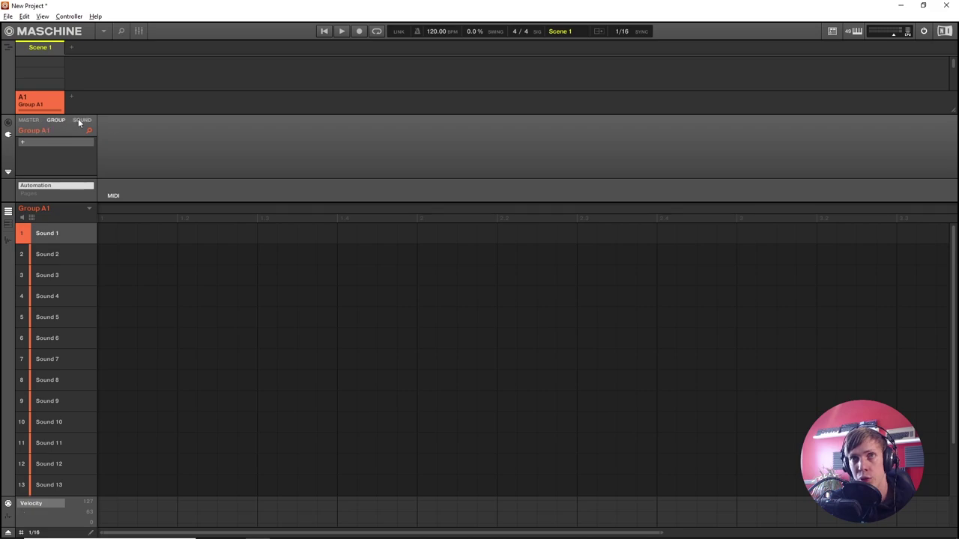
left_click(80, 121)
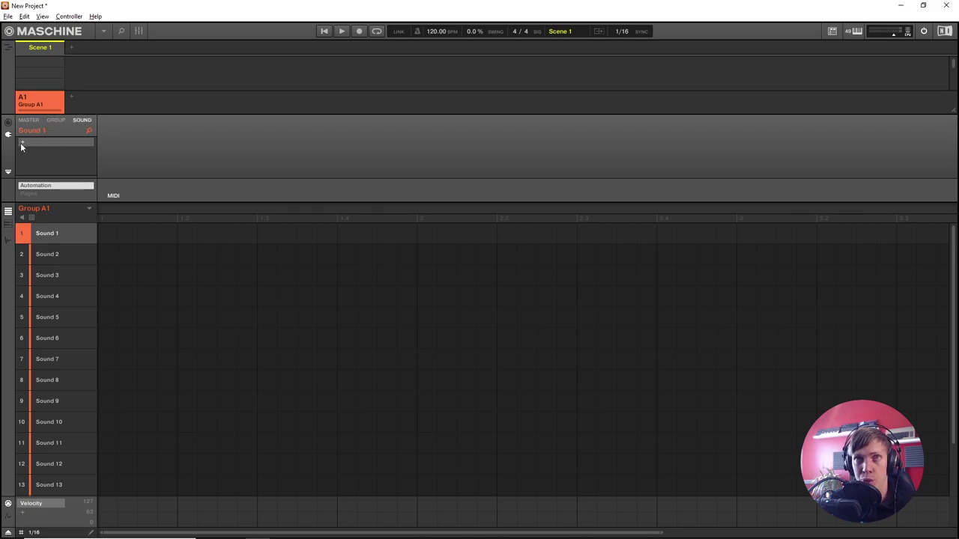
left_click(21, 146)
mouse_move(79, 168)
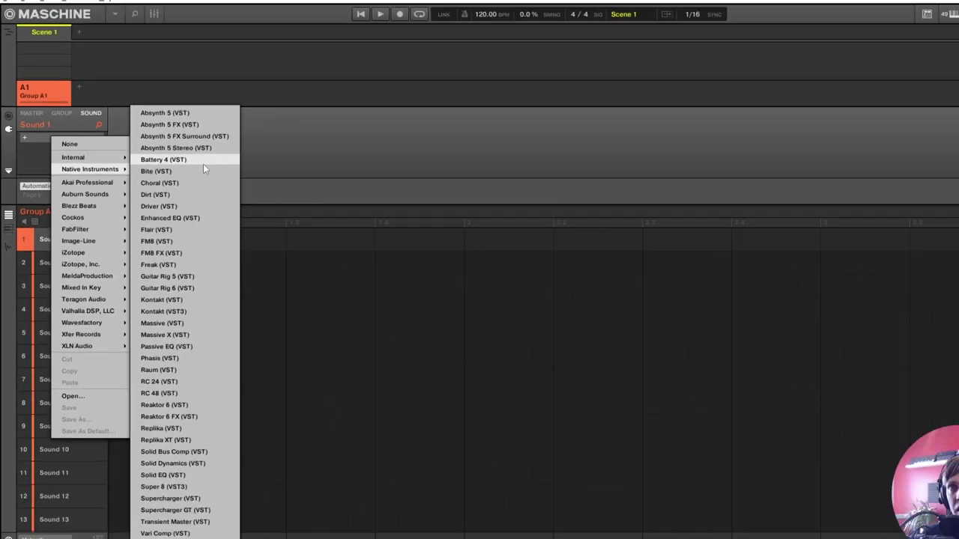
left_click(200, 161)
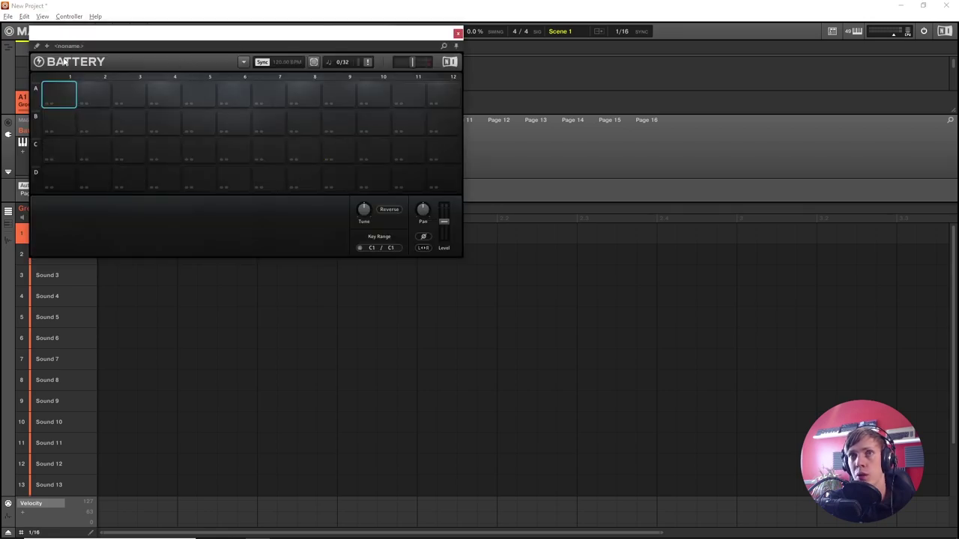
left_click(458, 33)
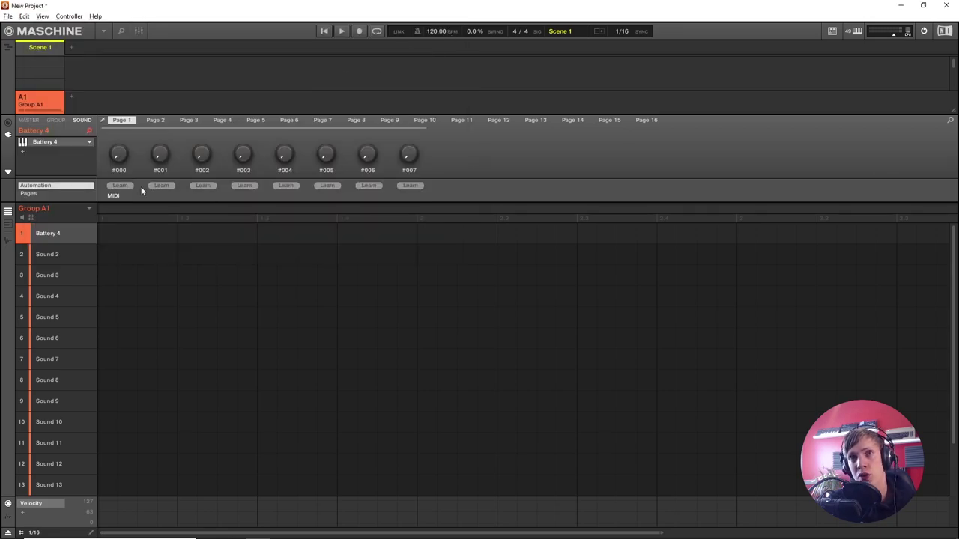
left_click(90, 144)
left_click(105, 159)
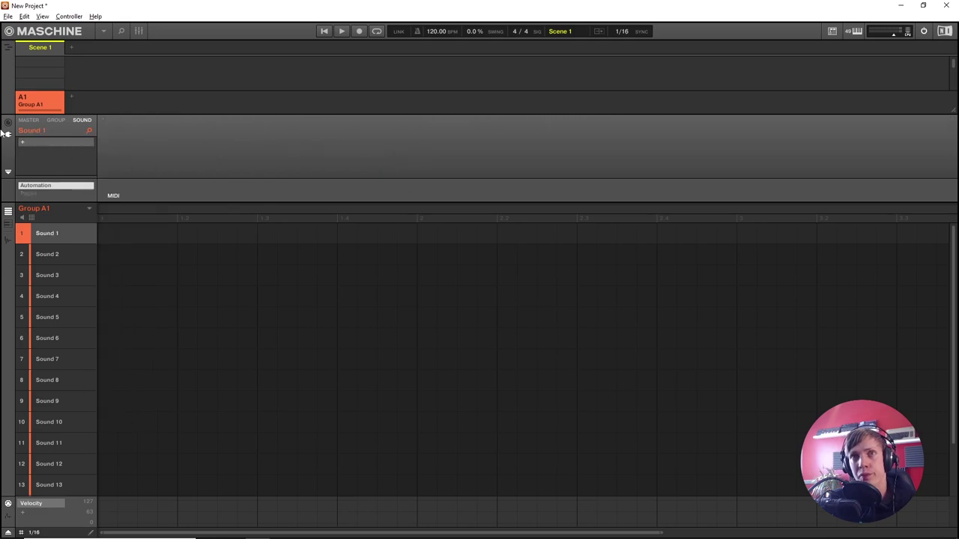
Open the library browser on Instruments, showing factory content instead of user content.
left_click(119, 32)
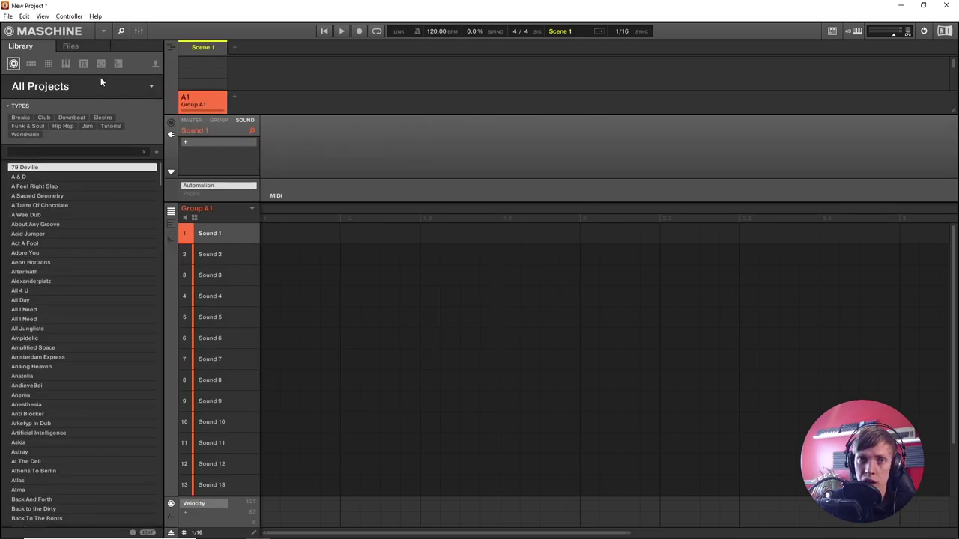
left_click(66, 64)
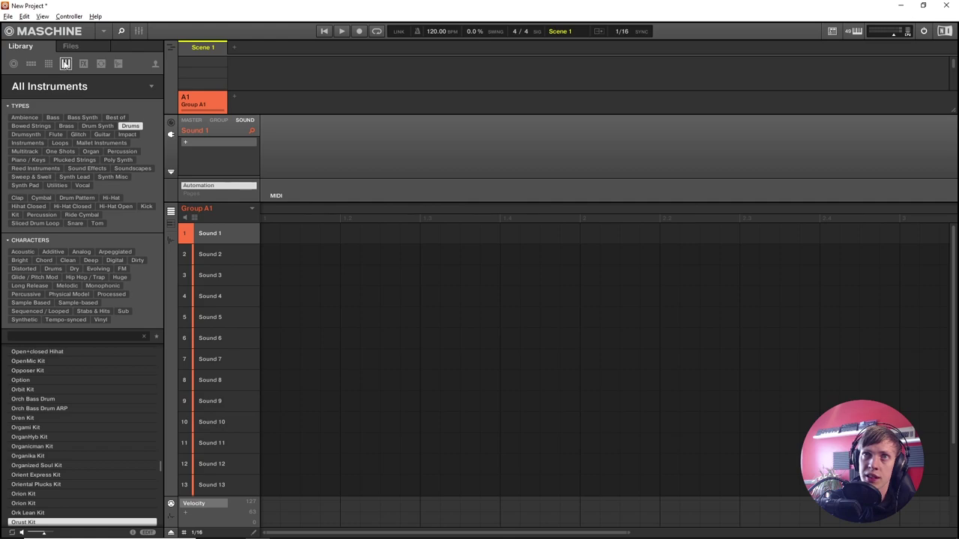
left_click(156, 65)
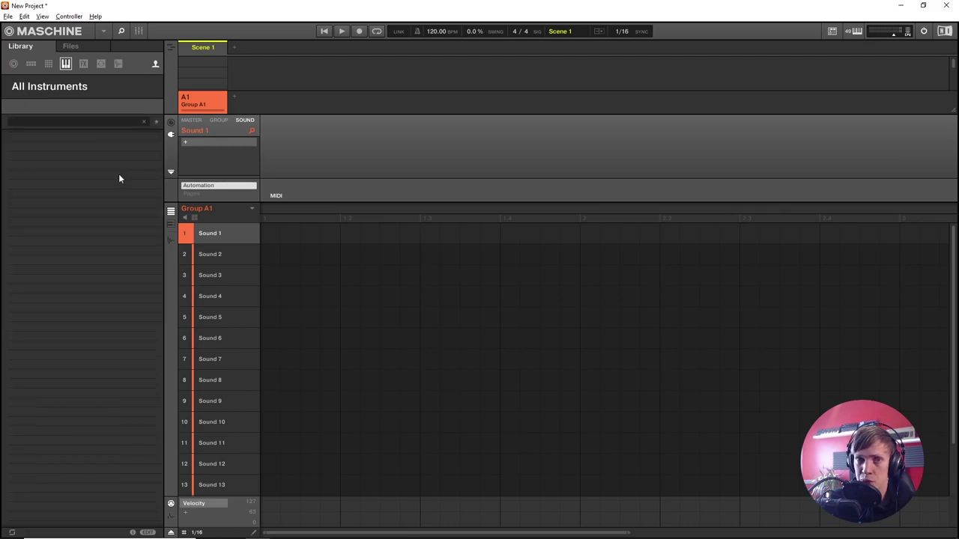
left_click(156, 65)
left_click(156, 66)
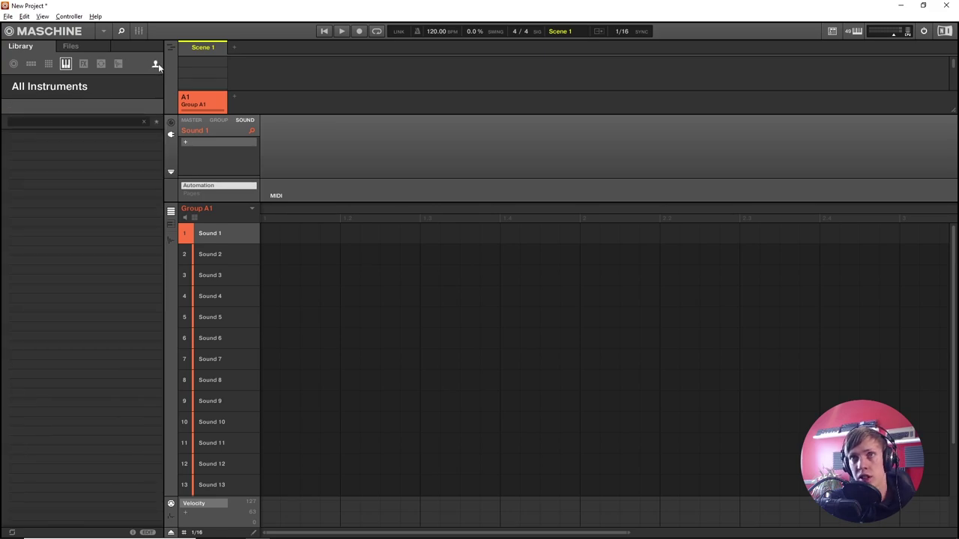
left_click(157, 65)
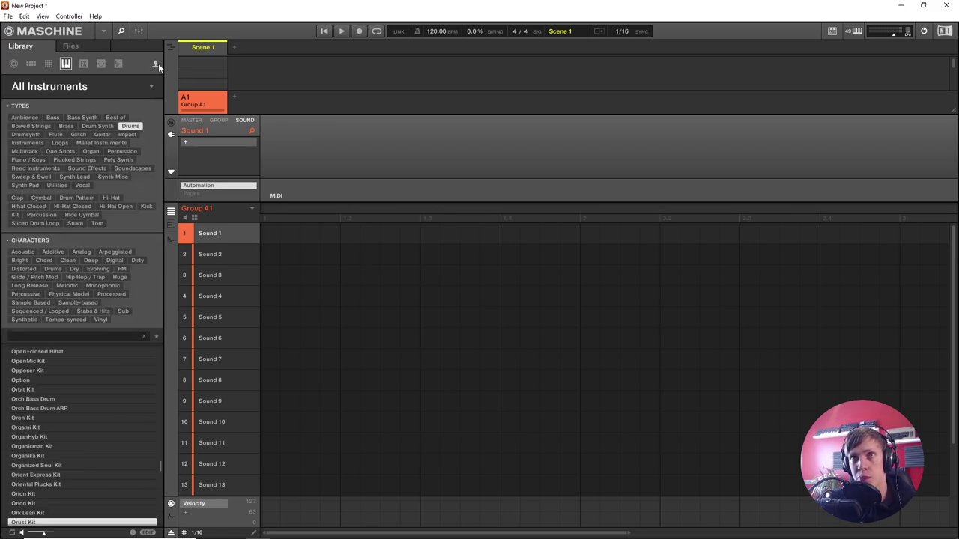
Clear the Drums tag and show installed instrument products, including Battery, as thumbnails.
left_click(138, 129)
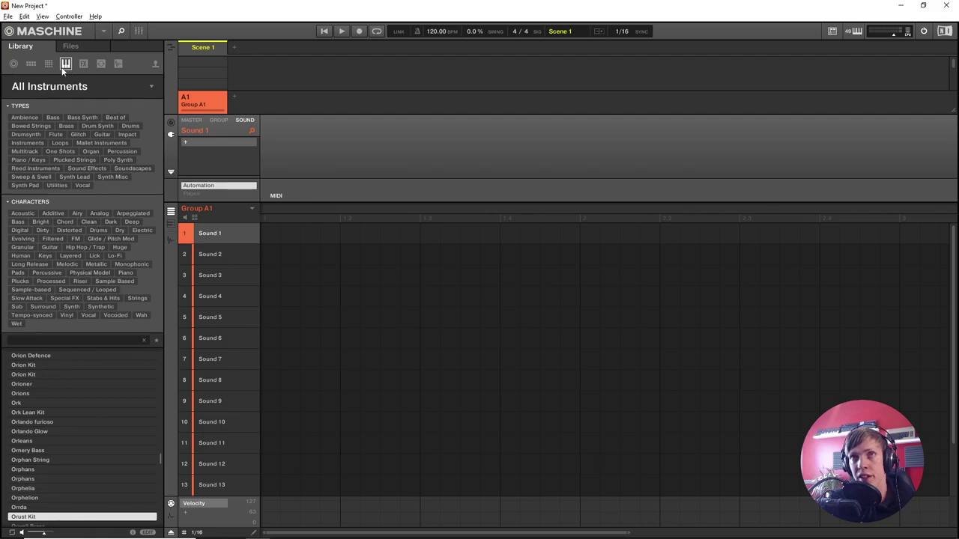
left_click(87, 86)
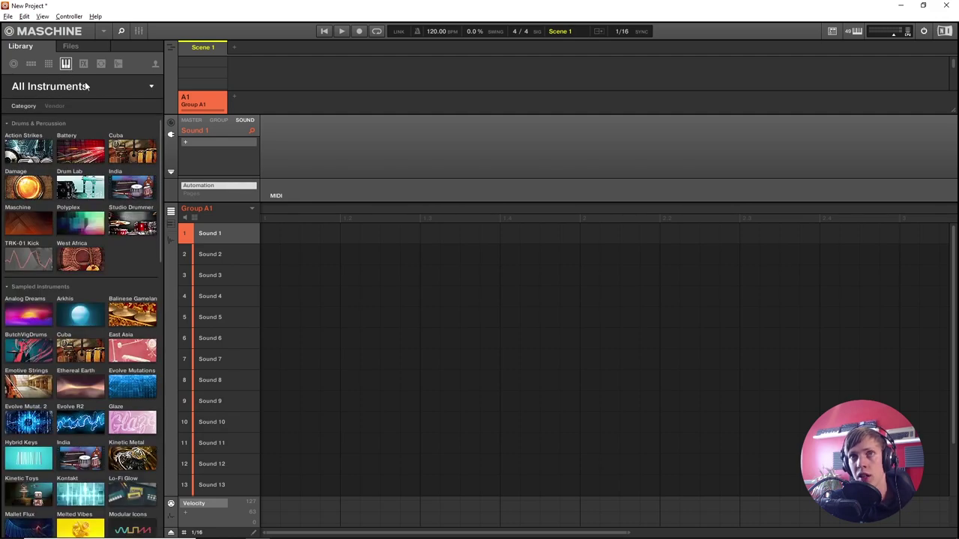
left_click(148, 88)
left_click(136, 85)
left_click(135, 84)
left_click(148, 83)
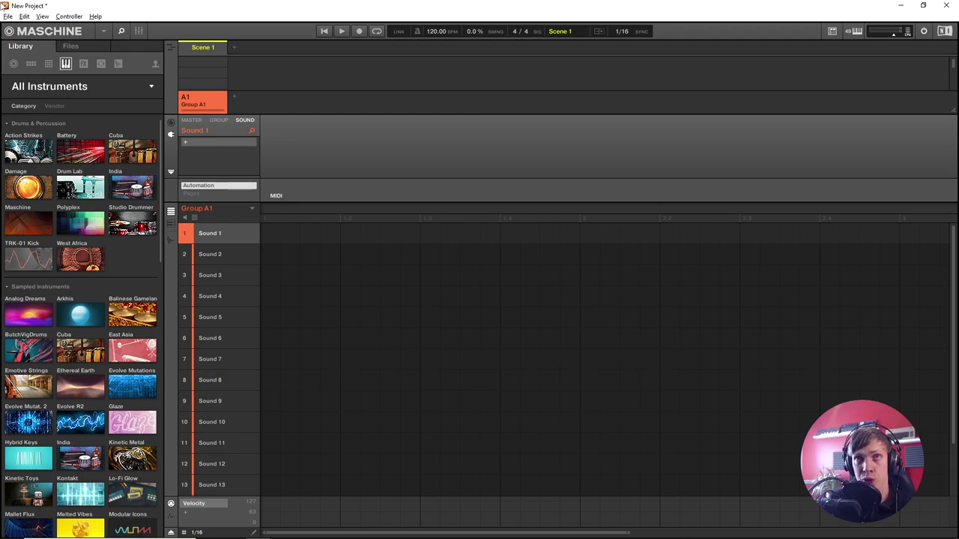
left_click(8, 15)
left_click(59, 128)
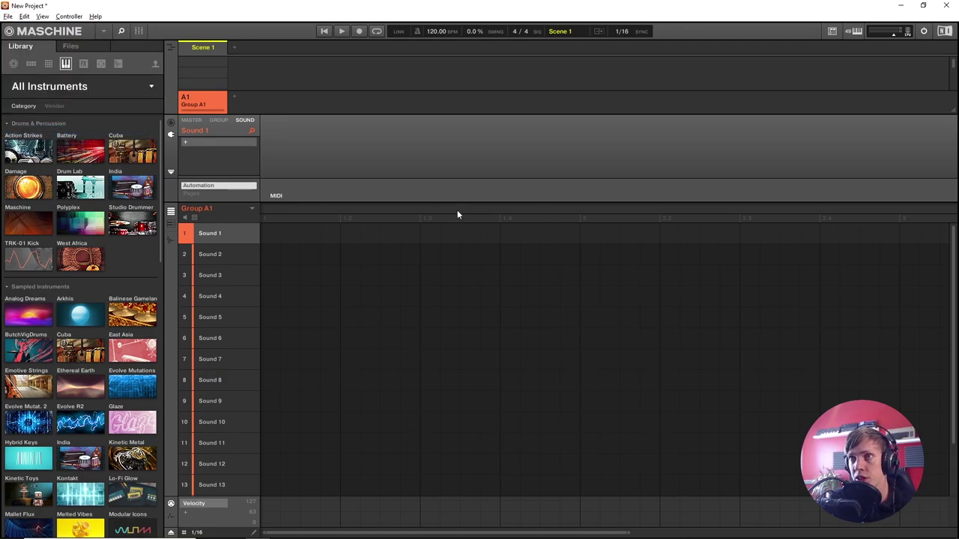
left_click(365, 229)
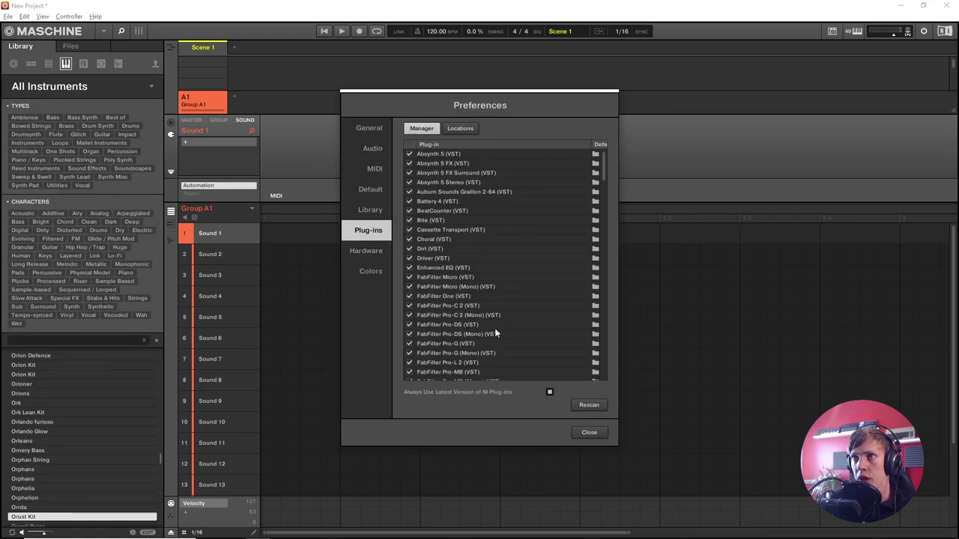
left_click_drag(603, 172, 589, 352)
scroll(487, 262, "up", 15)
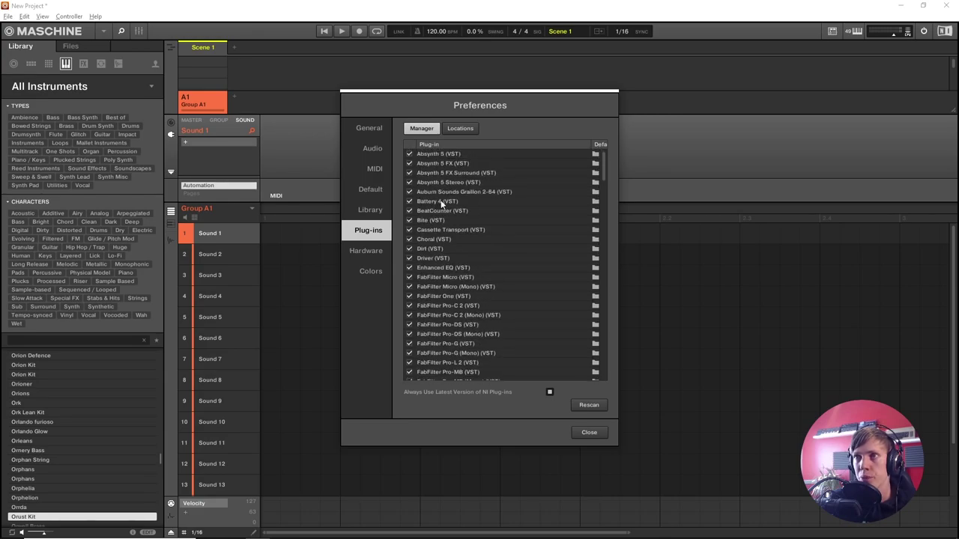
left_click(435, 203)
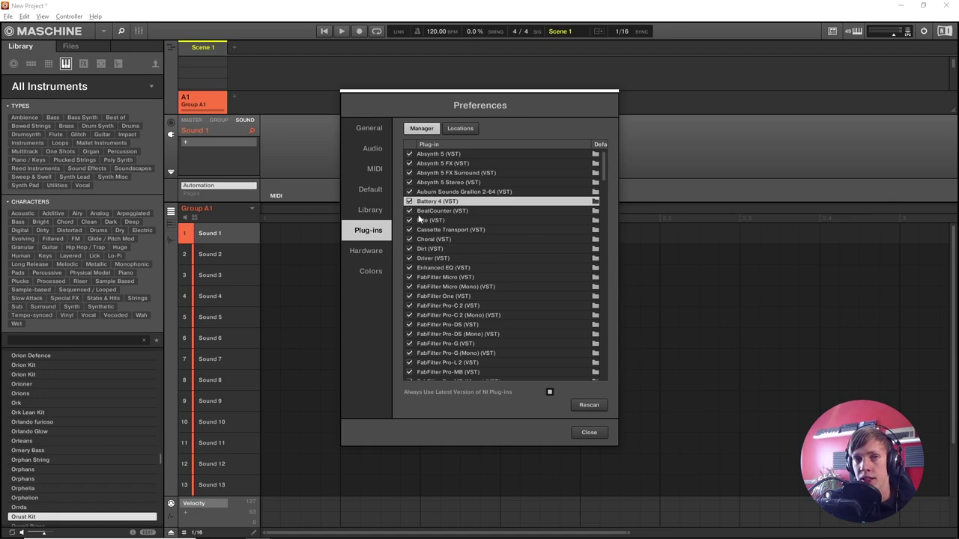
left_click(459, 129)
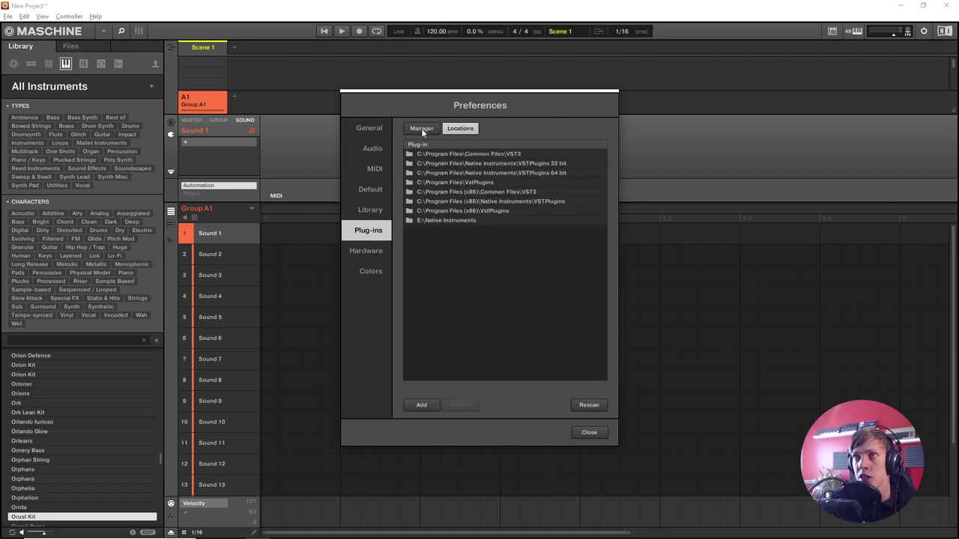
left_click(426, 130)
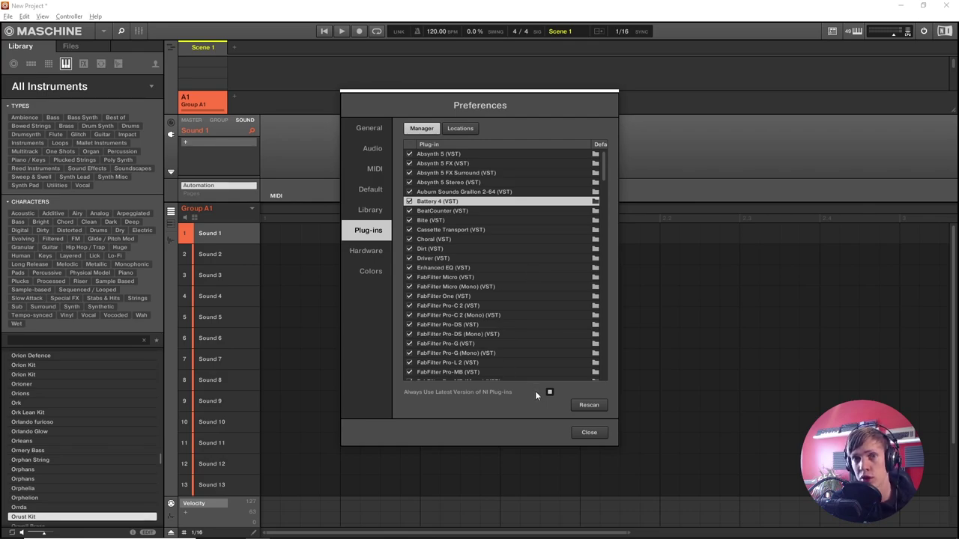
left_click(603, 433)
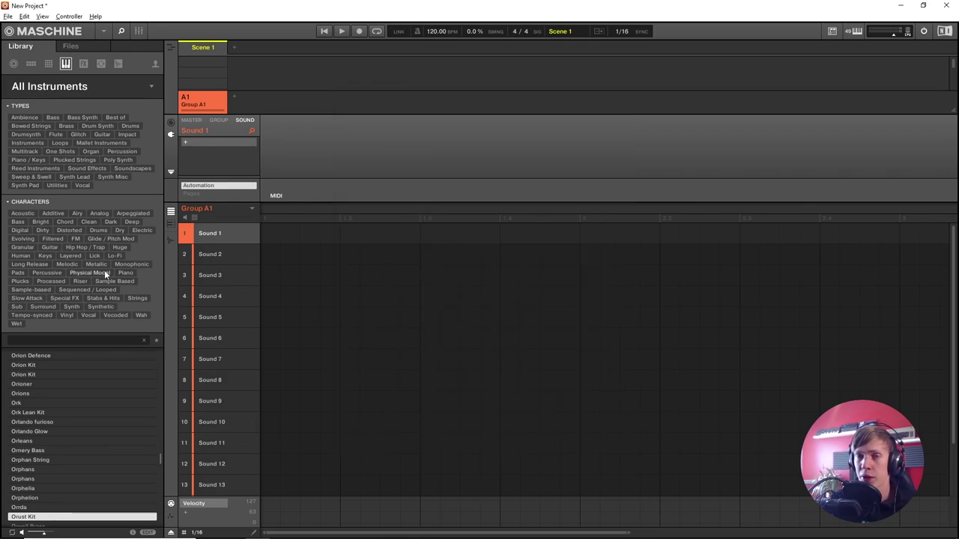
Pick Battery under All Instruments and load PCMachine Kit into Sound 1 of Group A1.
left_click(85, 88)
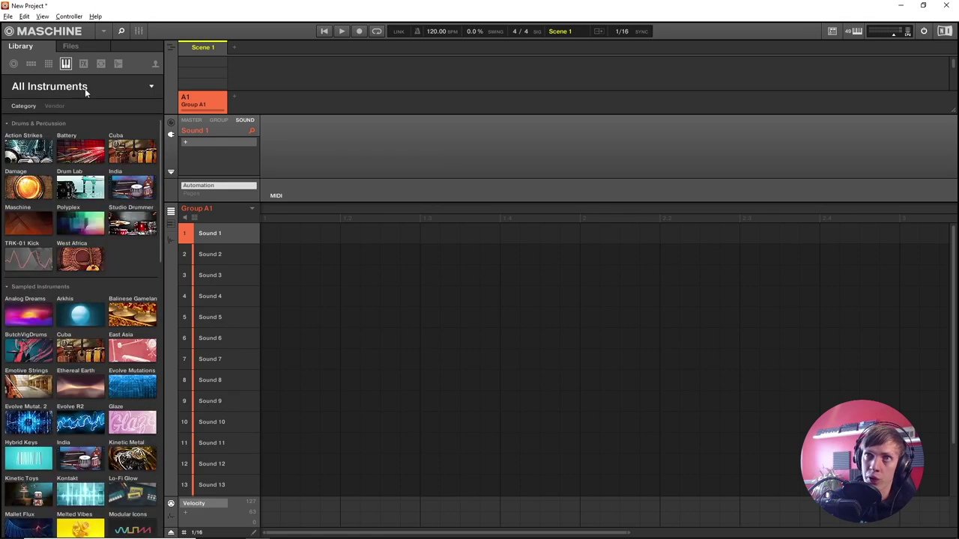
left_click(63, 142)
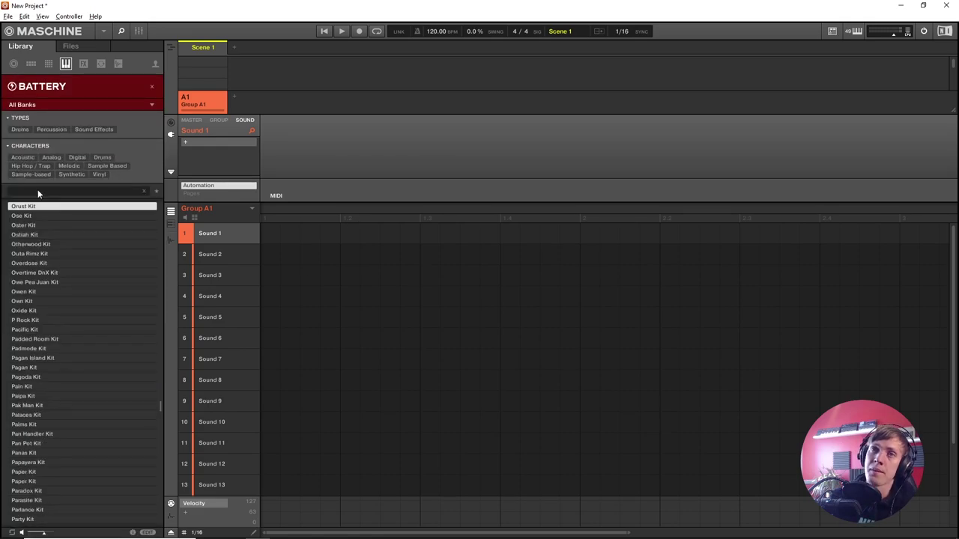
scroll(66, 262, "down", 10)
left_click(122, 329)
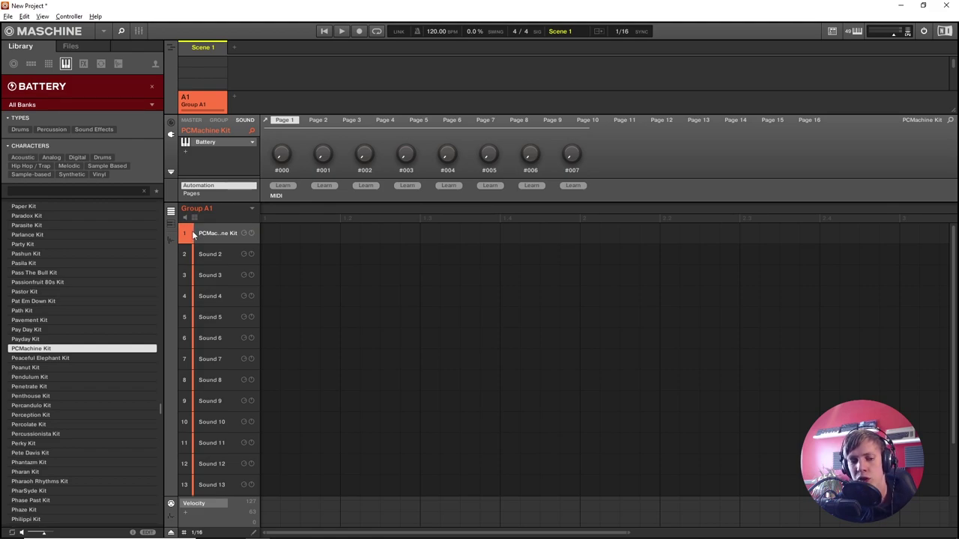
left_click(213, 140)
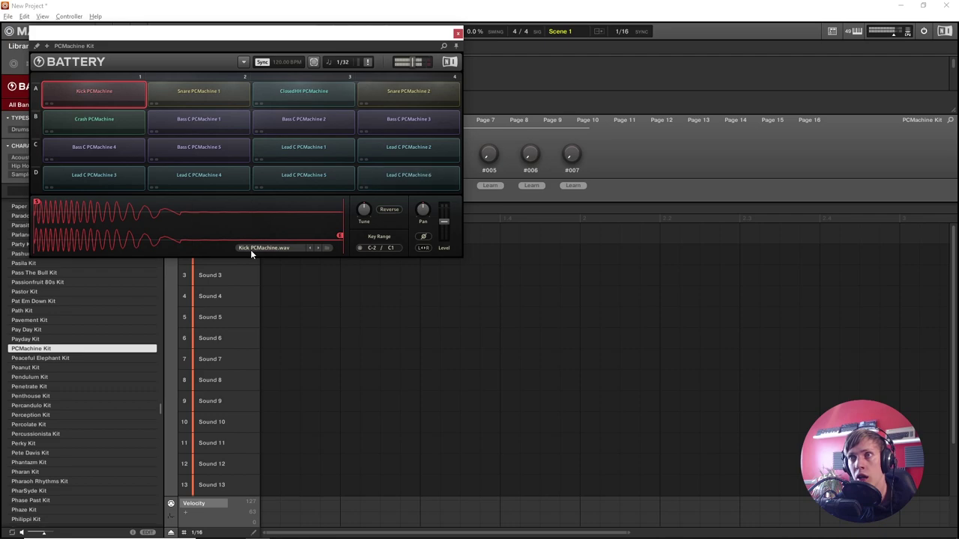
left_click(415, 177)
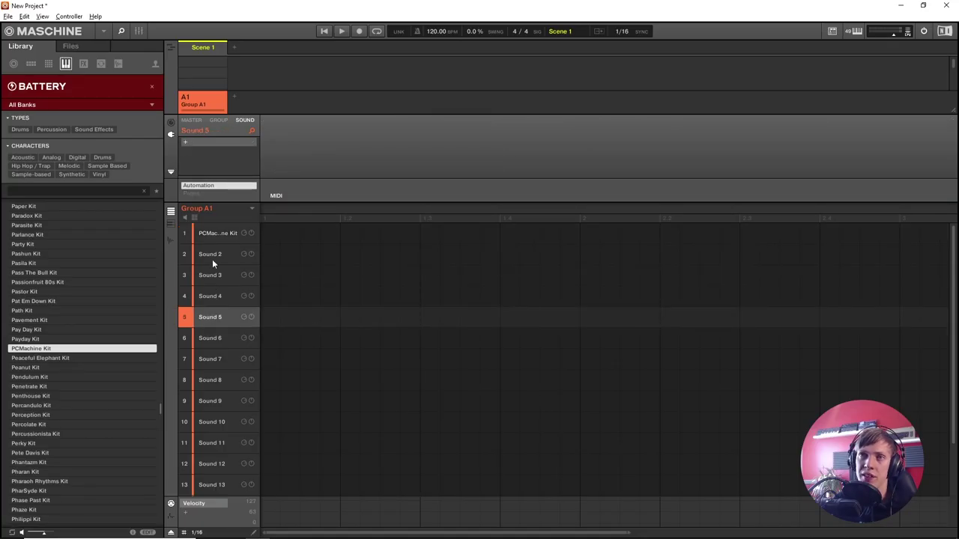
left_click(212, 259)
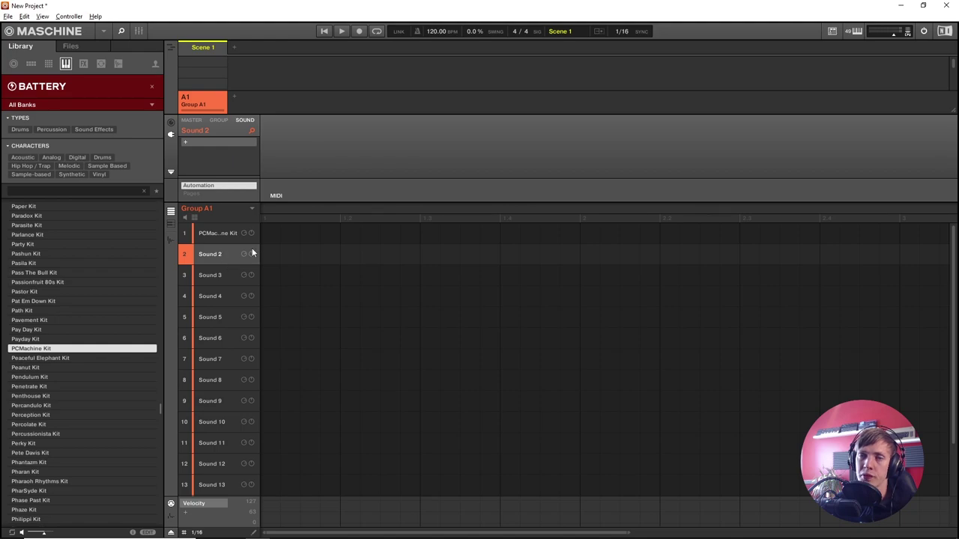
Step through sound slots 2–5, select PCMachine Kit, and toggle keyboard view back to drum rows.
left_click(224, 277)
left_click(212, 300)
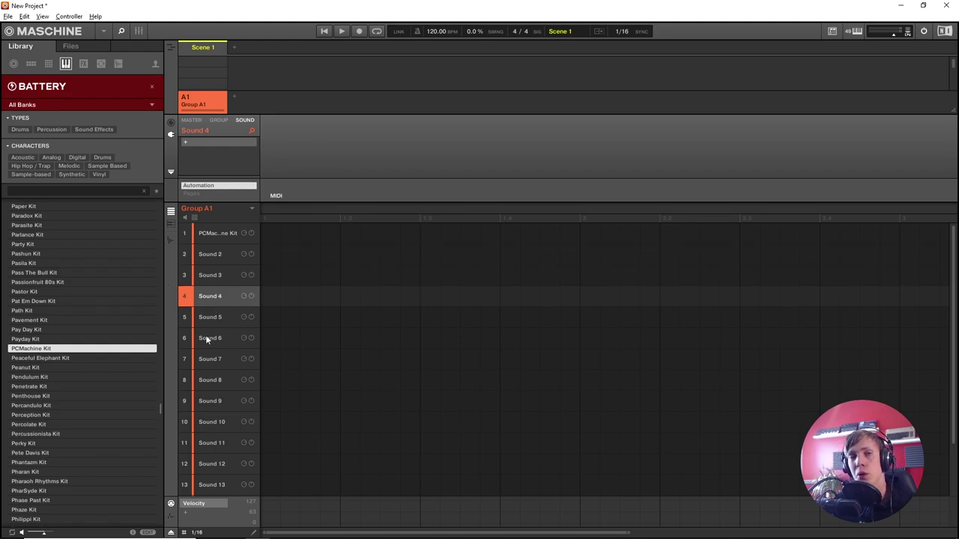
left_click(208, 320)
left_click(213, 255)
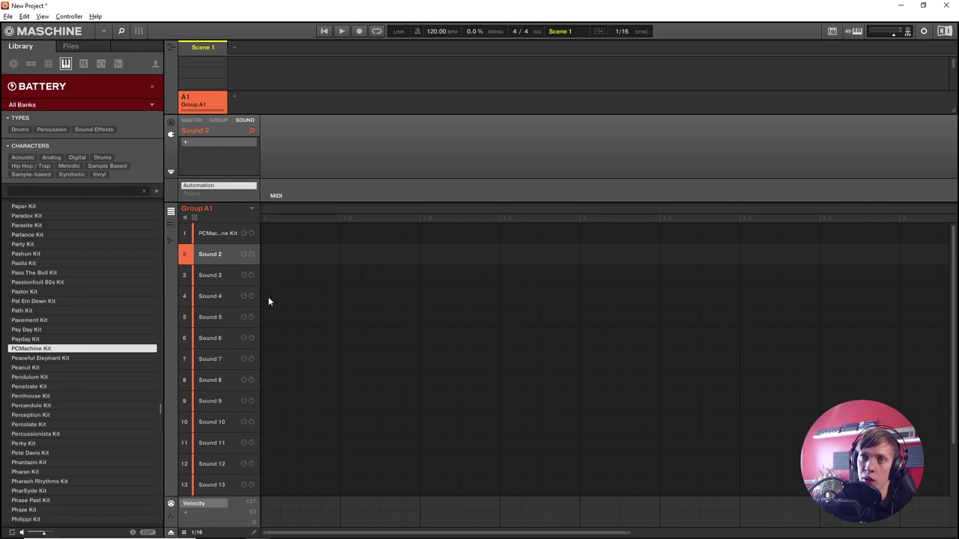
left_click(213, 233)
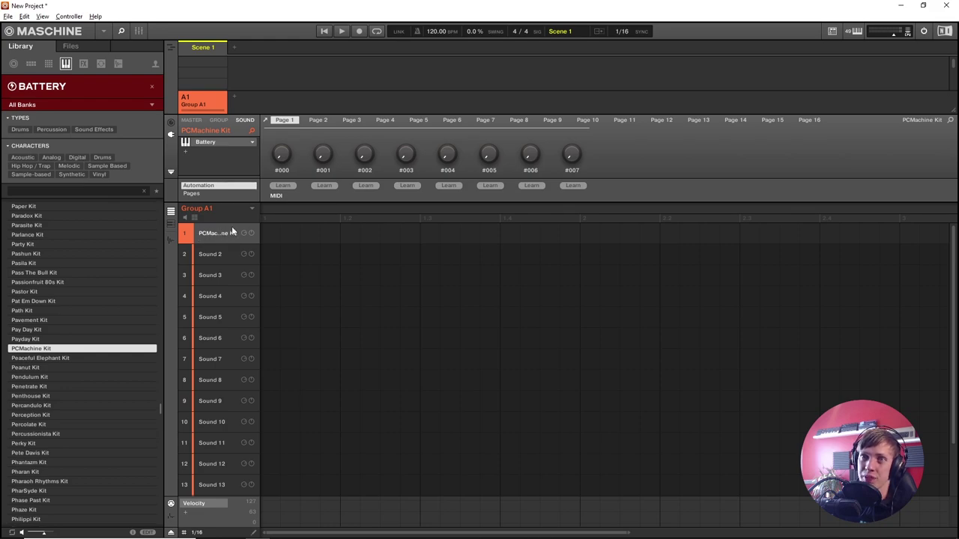
left_click(172, 225)
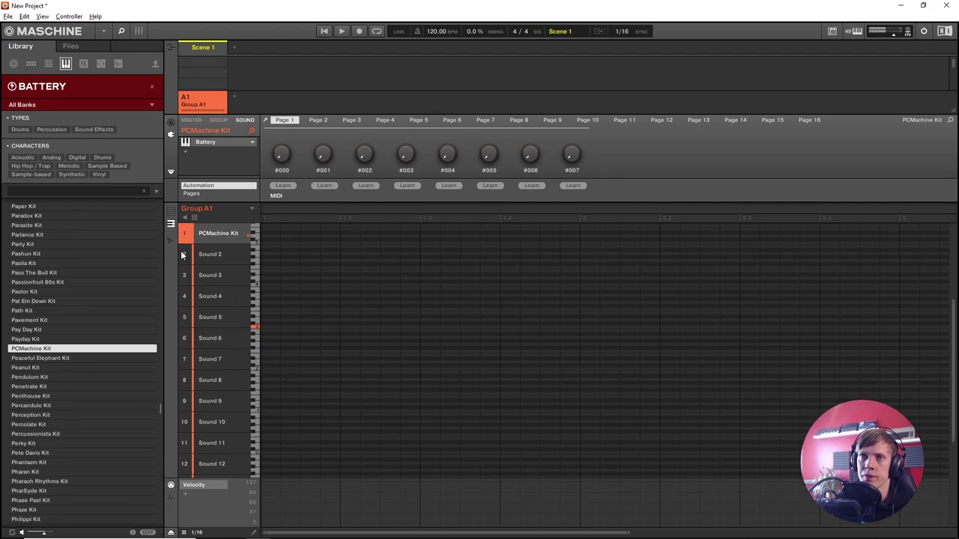
left_click(170, 212)
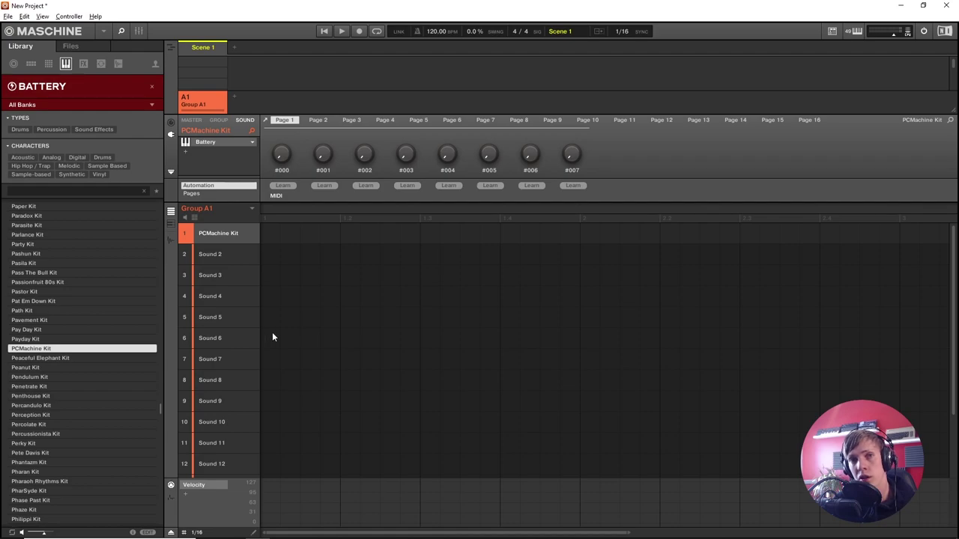
Show the Battery plugin window, shifted left and expanded to its full view.
left_click(203, 142)
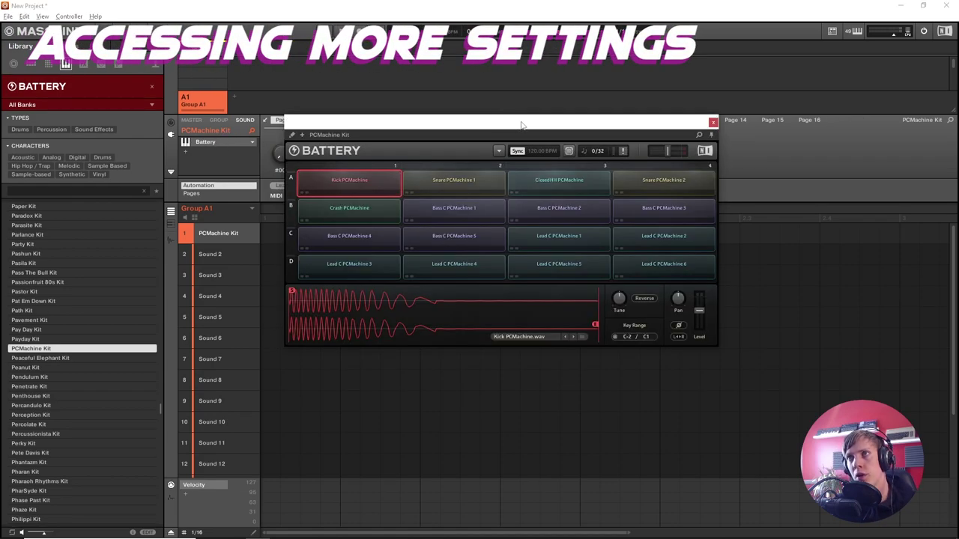
left_click_drag(523, 125, 431, 122)
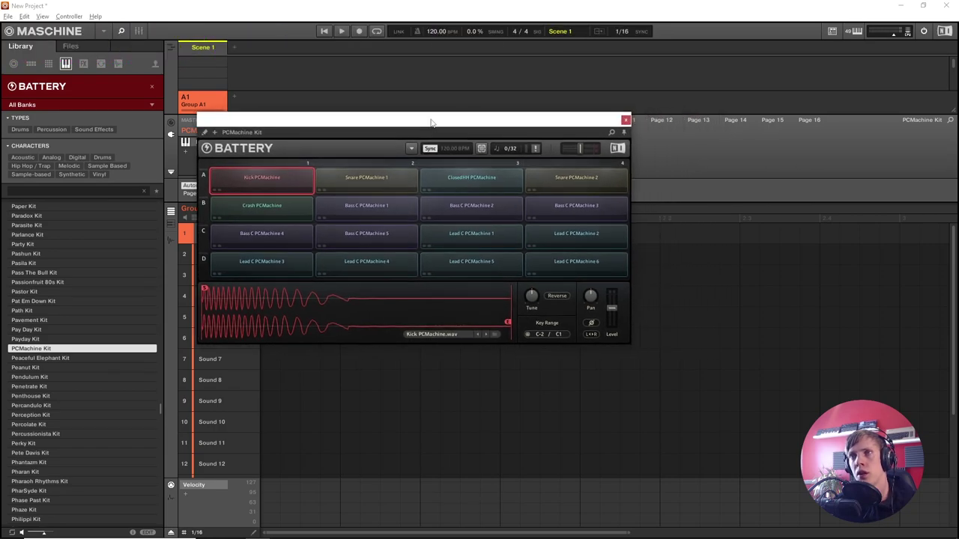
left_click(204, 133)
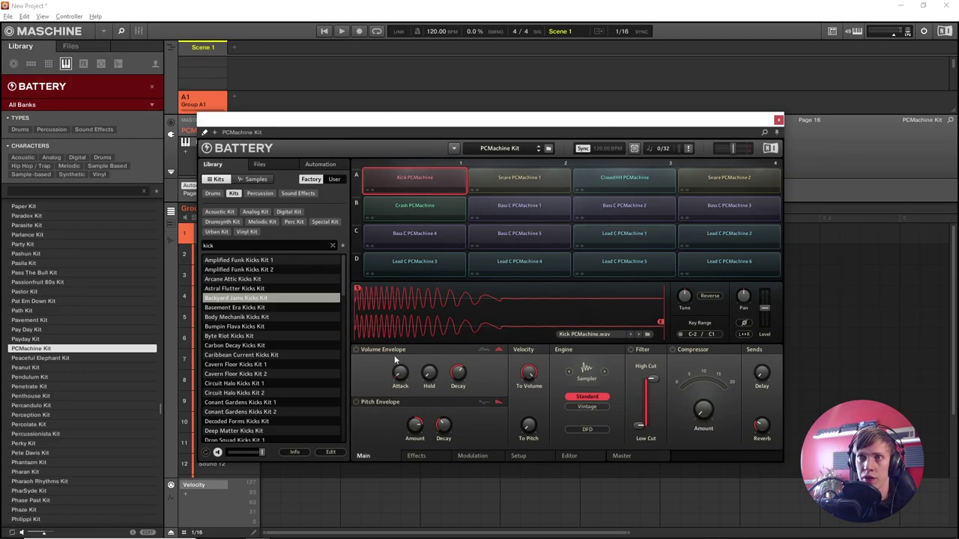
Look through Battery's Effects, Modulation, Setup, Editor and Master pages, ending on the kit's effects.
mouse_move(647, 380)
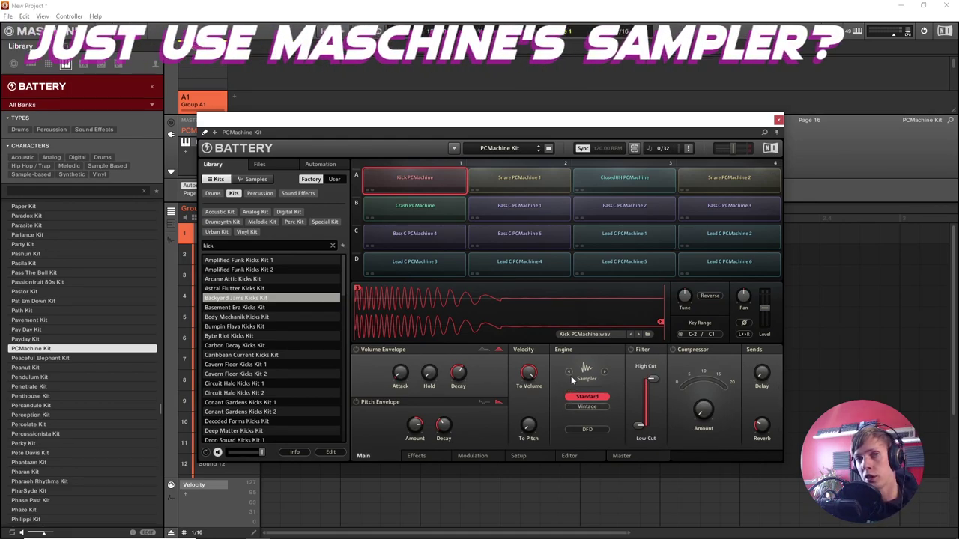
left_click(414, 456)
left_click(472, 456)
left_click(520, 456)
left_click(587, 456)
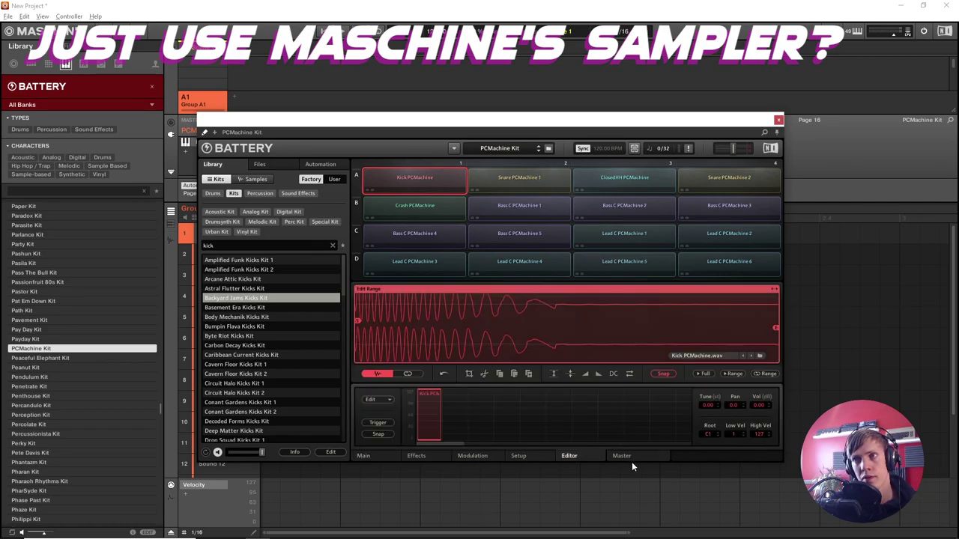
left_click(624, 459)
left_click(566, 455)
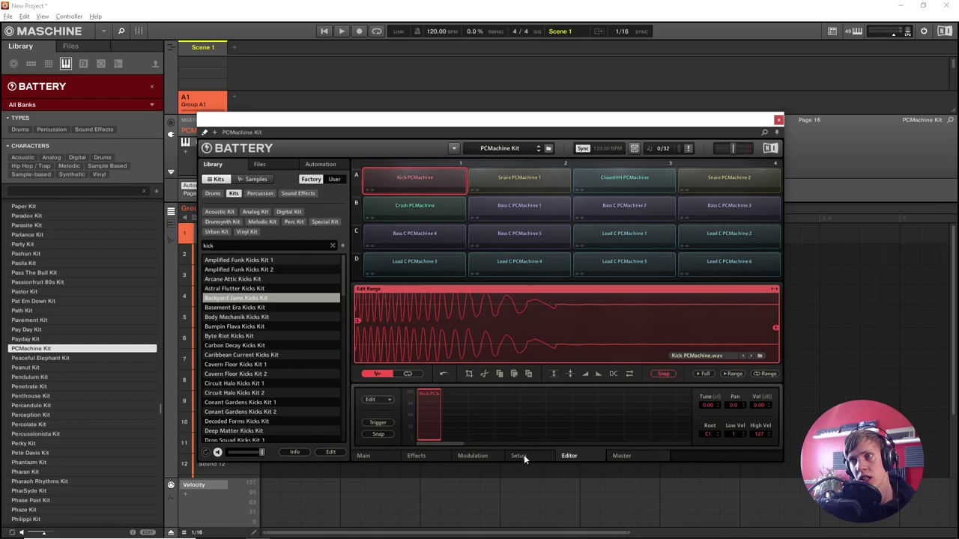
left_click(472, 455)
left_click(412, 456)
left_click(403, 455)
left_click(408, 455)
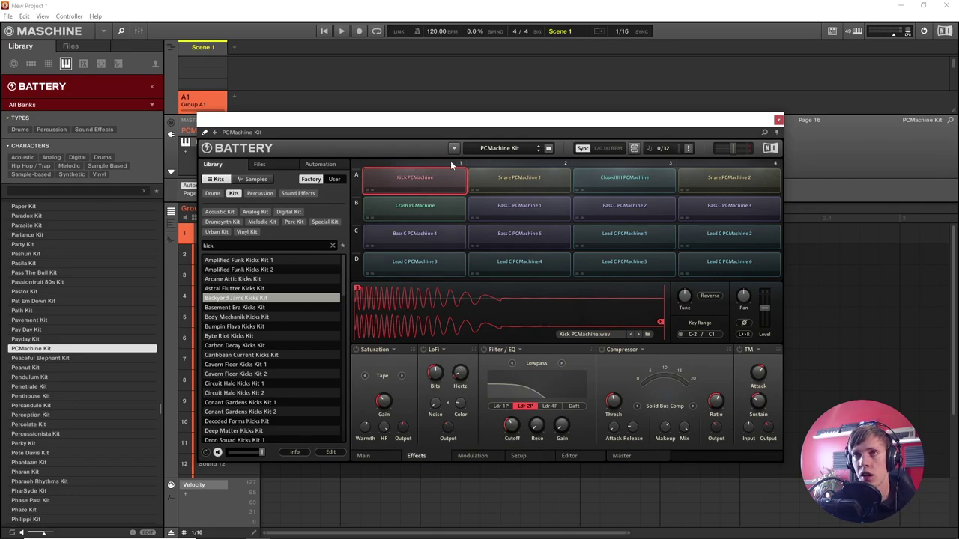
left_click_drag(504, 127, 529, 114)
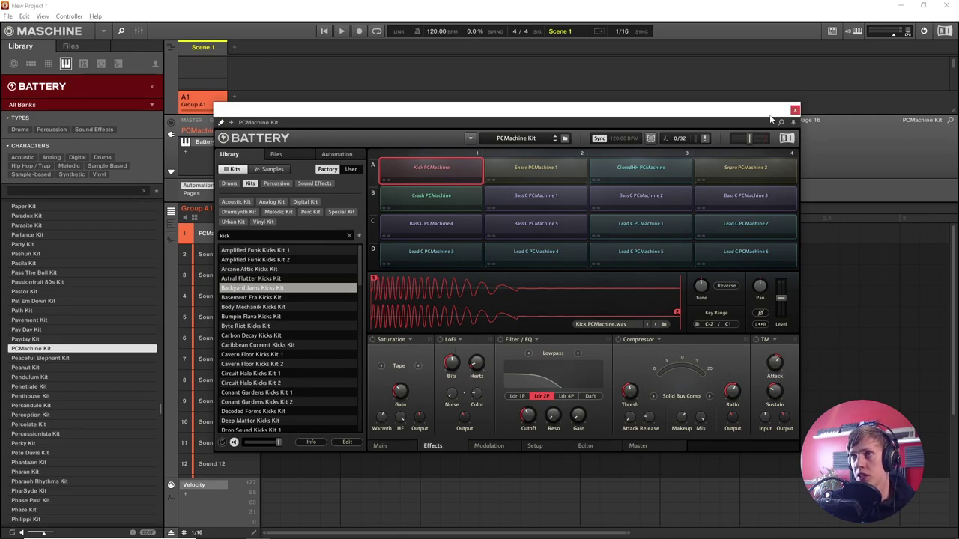
Close Battery and drag the Arp Shooter 1 one-shot sample onto sound slot 3.
left_click(794, 111)
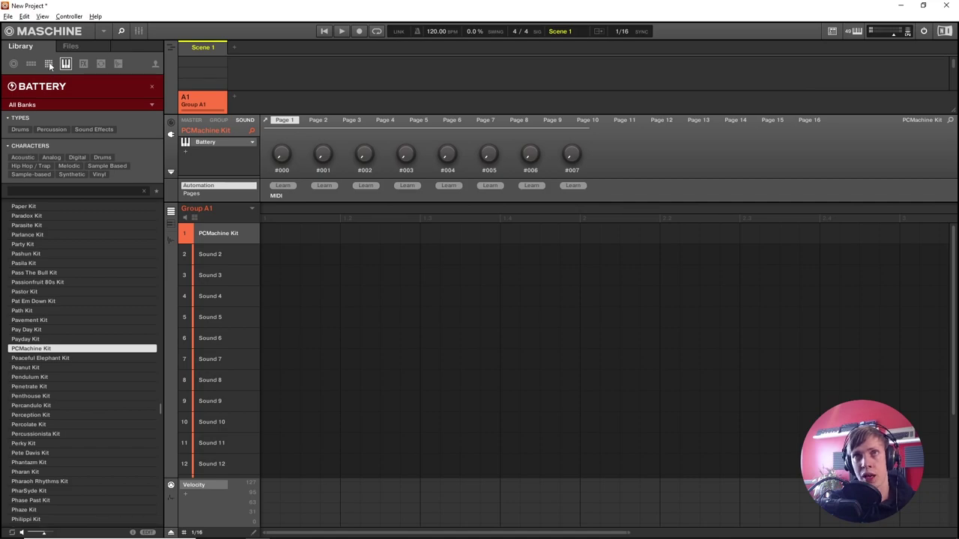
left_click(118, 64)
scroll(82, 374, "down", 3)
left_click_drag(30, 440, 224, 282)
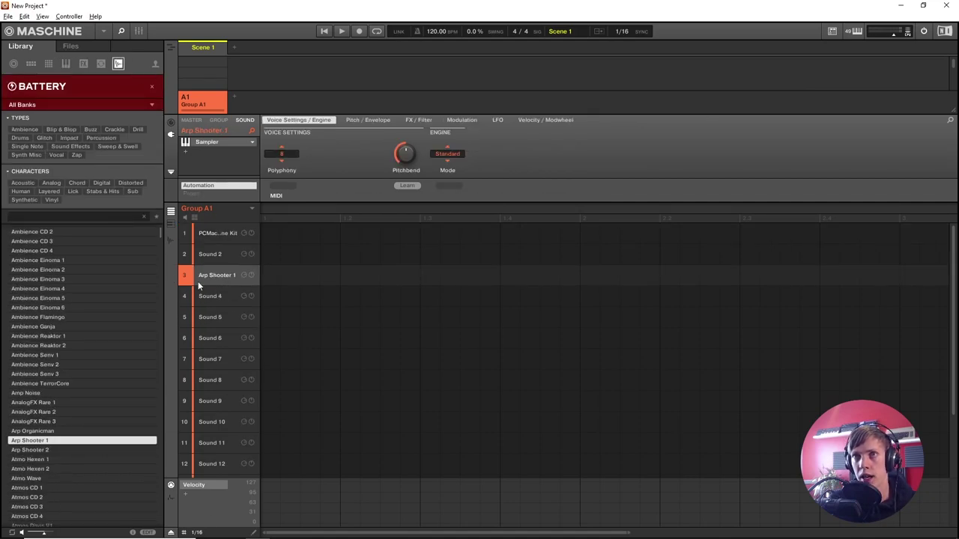
Set Arp Shooter 1's Sampler envelope type to ADSR and its pitch to 41.0 %.
left_click(281, 153)
left_click(282, 153)
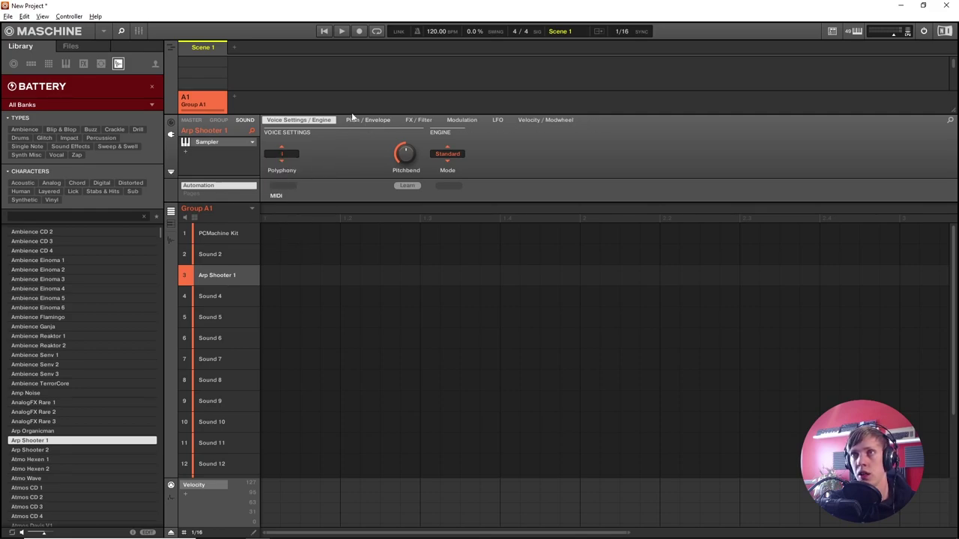
left_click(357, 120)
left_click(405, 154)
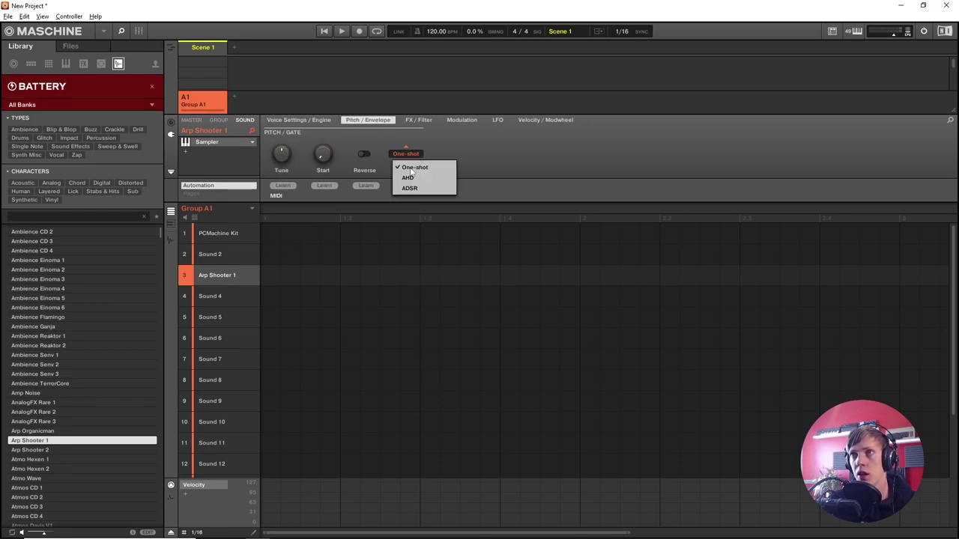
left_click(408, 177)
left_click(413, 155)
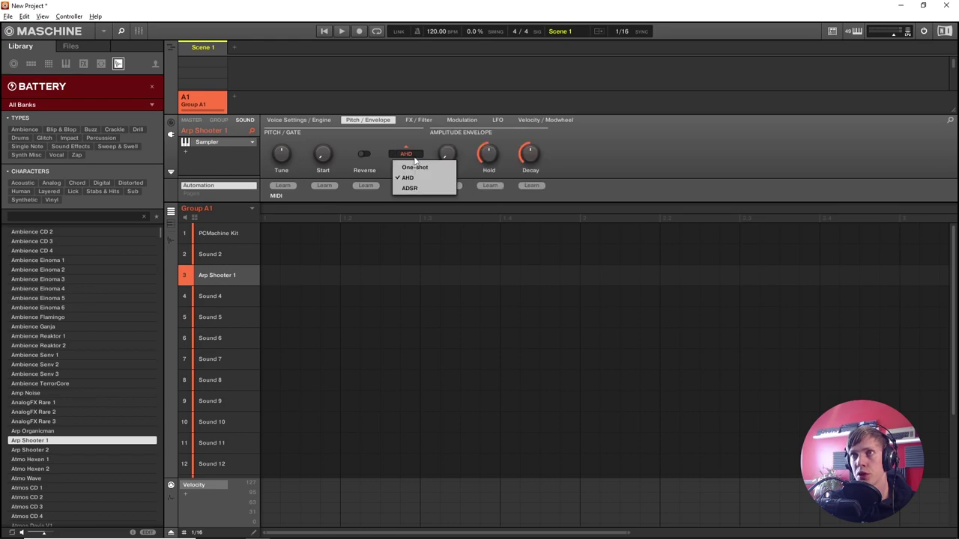
left_click(417, 187)
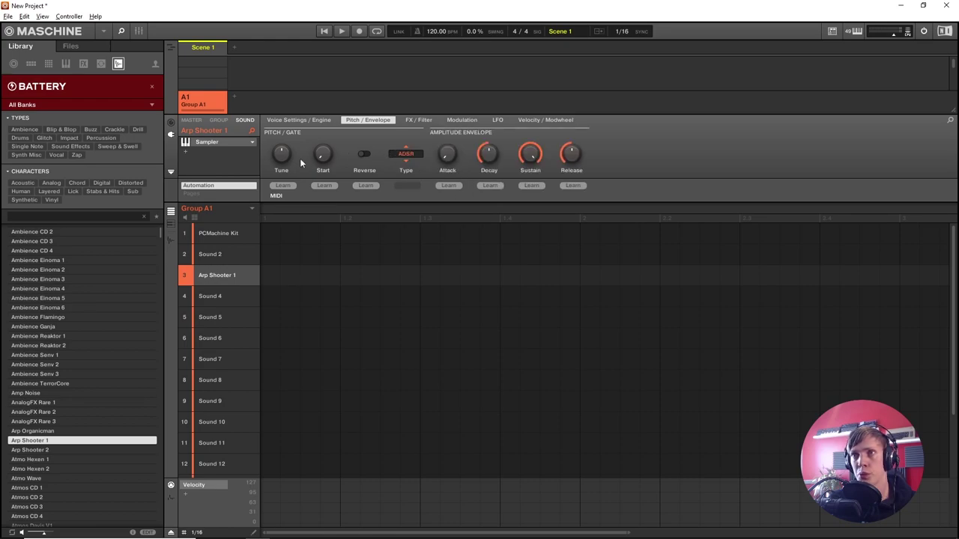
mouse_move(326, 154)
left_mouse_down()
mouse_move(326, 132)
mouse_move(327, 154)
left_mouse_up()
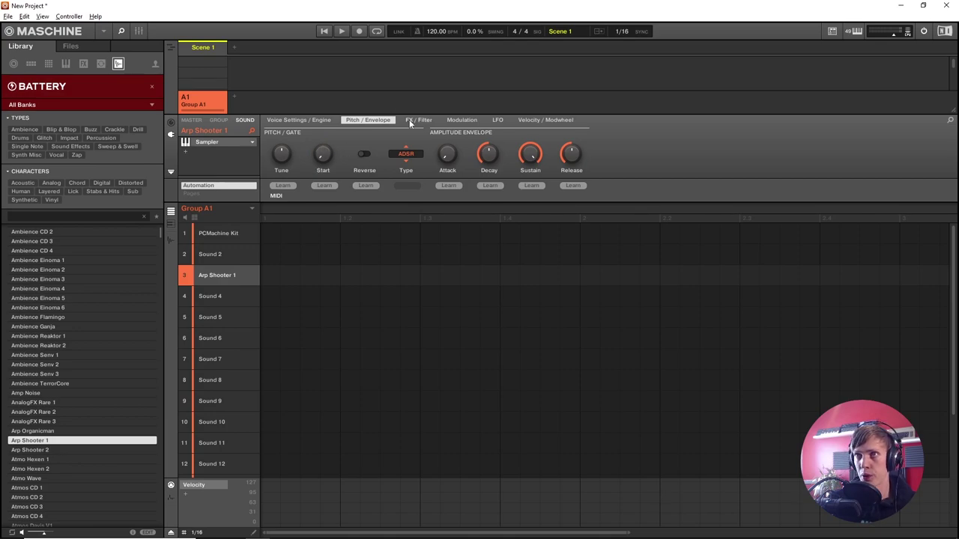
Review the Sampler's FX/filter, modulation envelope, LFO and velocity/modwheel pages.
left_click(410, 121)
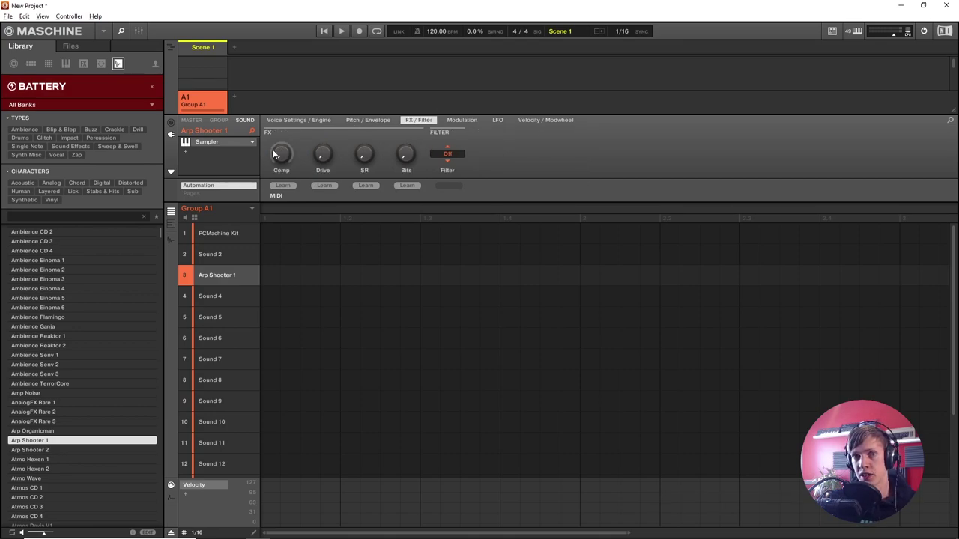
left_click(461, 121)
left_click(497, 120)
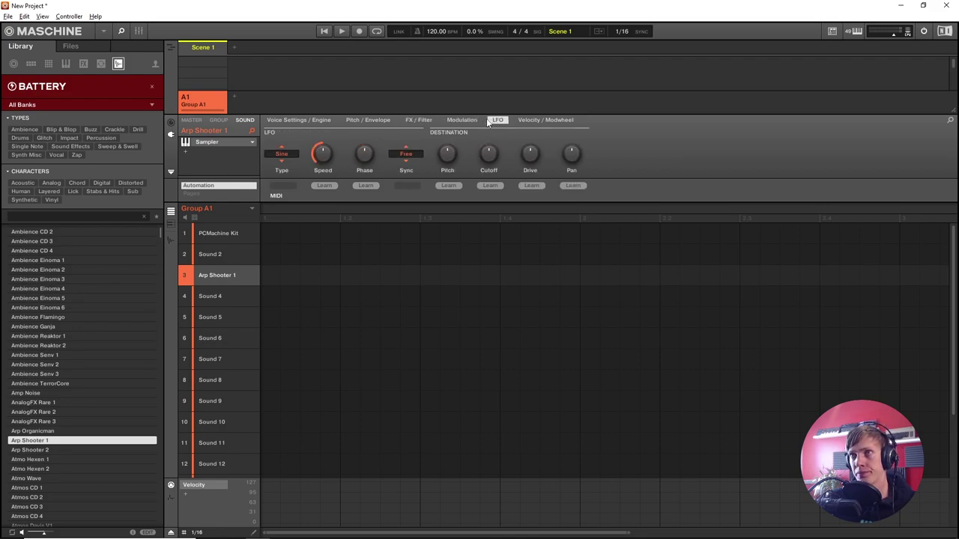
left_click(461, 119)
left_click(545, 120)
left_click(461, 120)
left_click(216, 233)
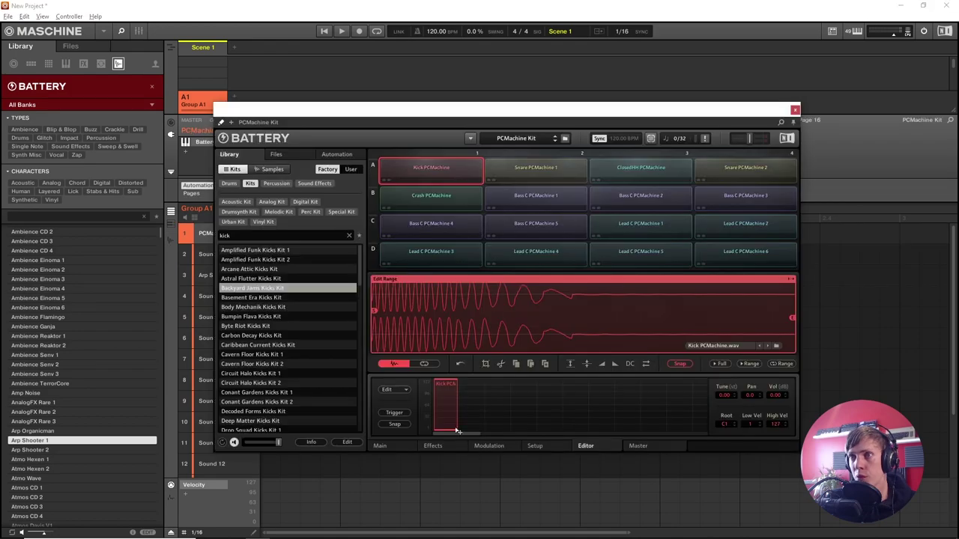
Close Battery and view Arp Shooter 1's waveform in the sampler editor.
left_click(795, 109)
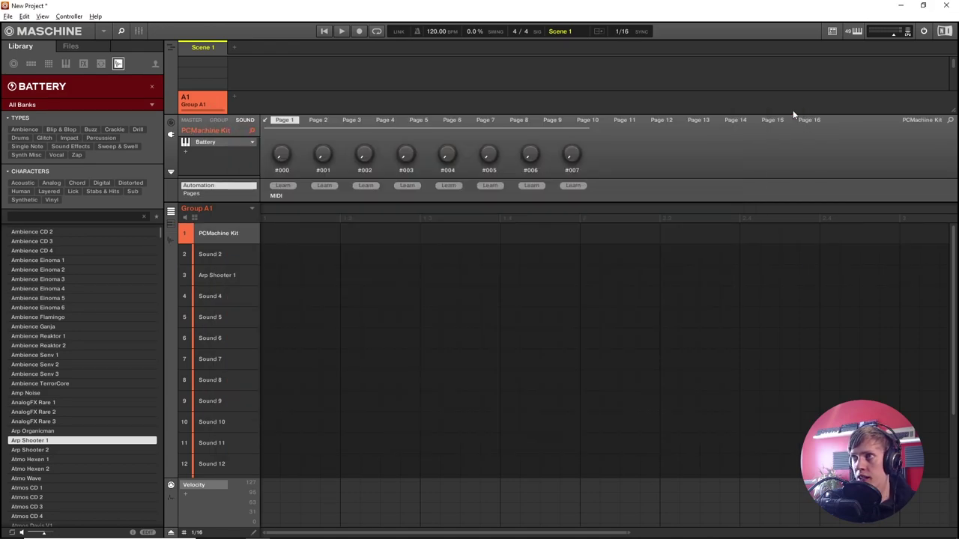
left_click(217, 275)
left_click(169, 239)
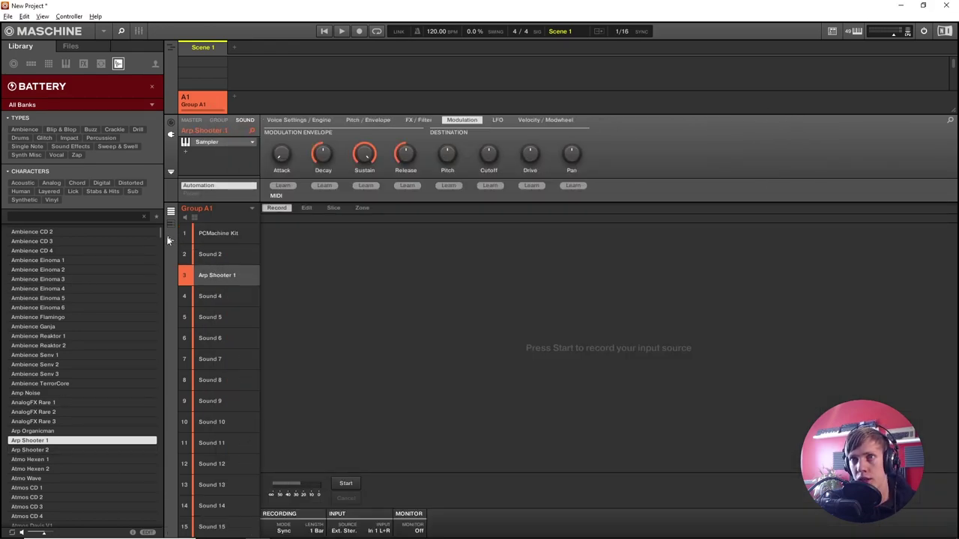
left_click(305, 209)
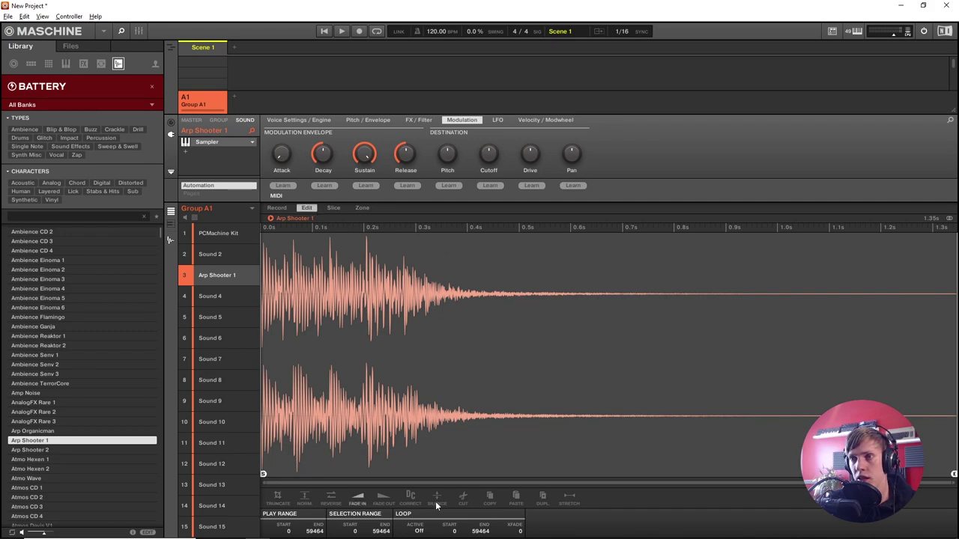
left_click(171, 240)
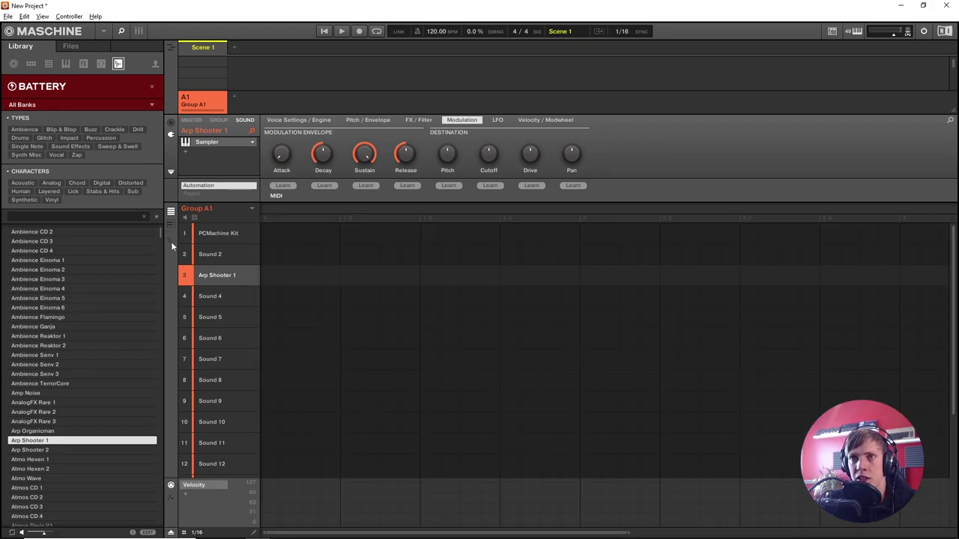
Check PCMachine Kit's Battery window, then reselect Arp Shooter 1 without adding an effect plugin.
left_click(218, 234)
left_click(211, 143)
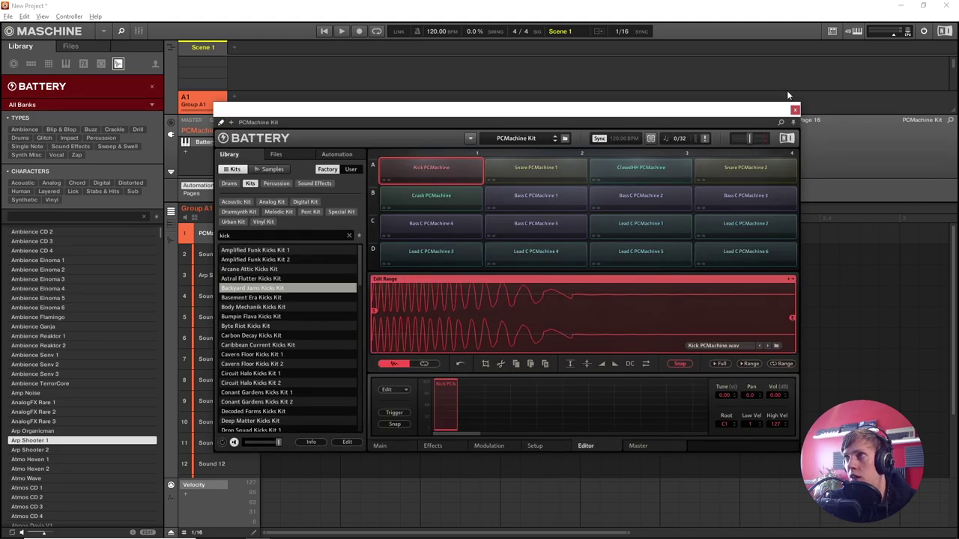
left_click(794, 110)
left_click(204, 273)
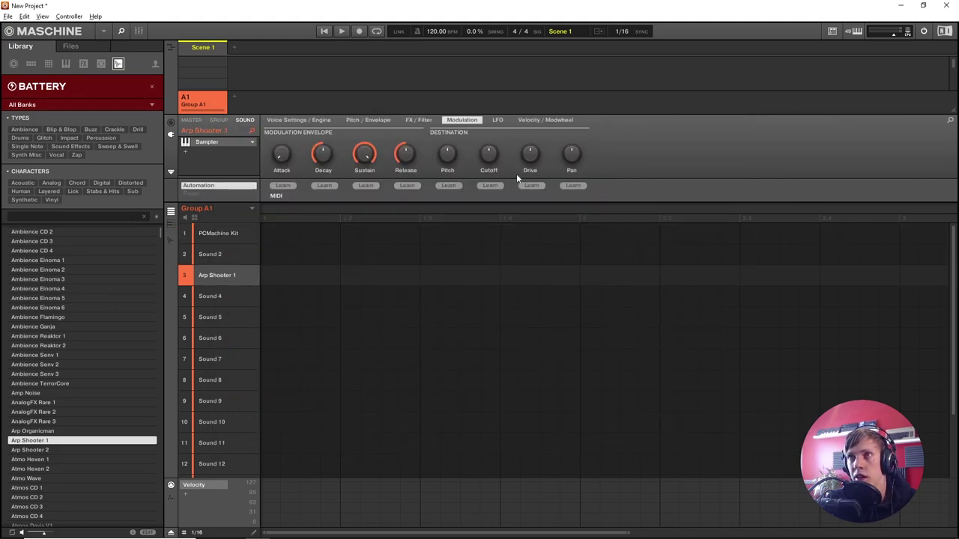
left_click(219, 152)
mouse_move(258, 169)
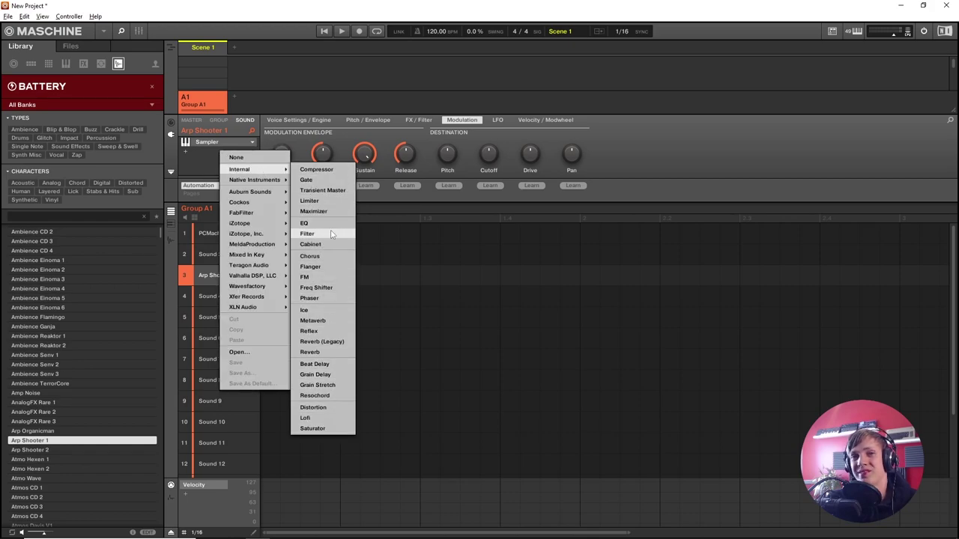
left_click(702, 157)
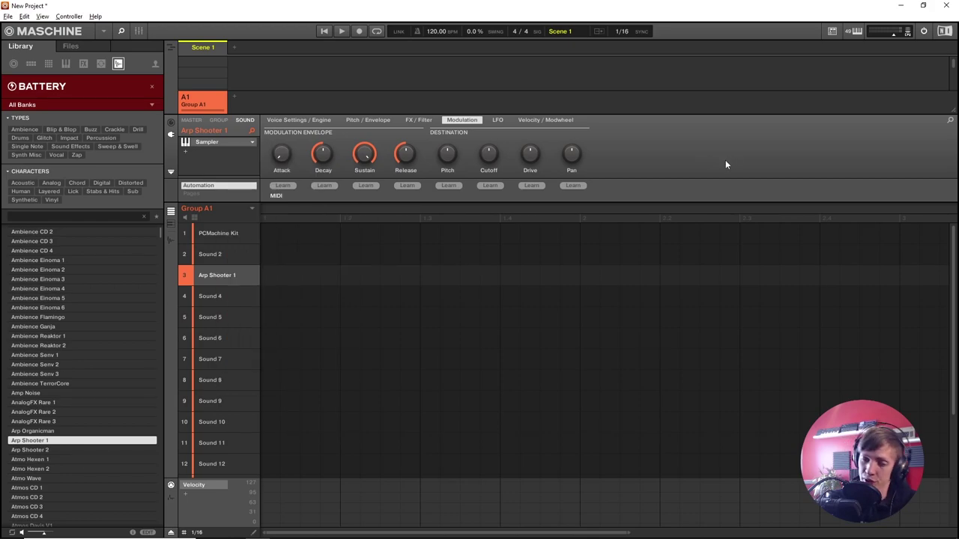